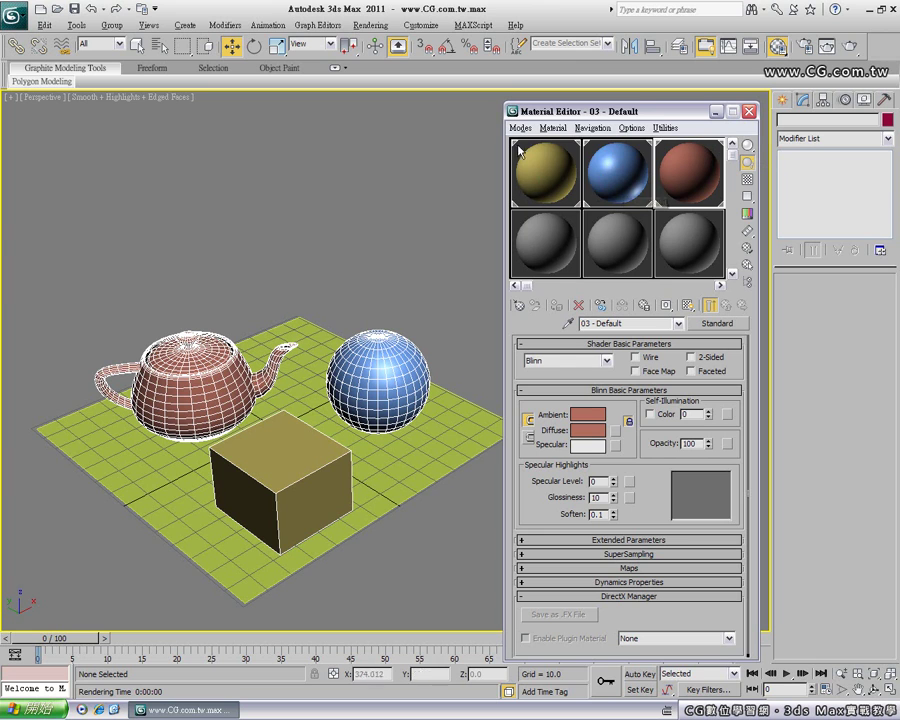
- Make the blue 02 - Default slot active and bring up the Sample Type shape choices
click(608, 178)
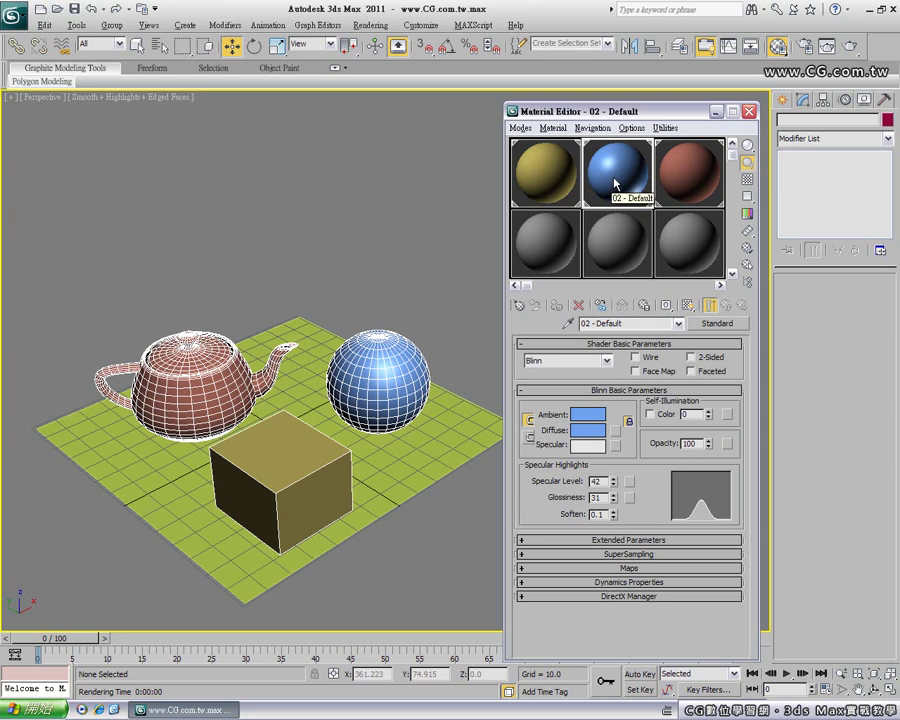
click(747, 150)
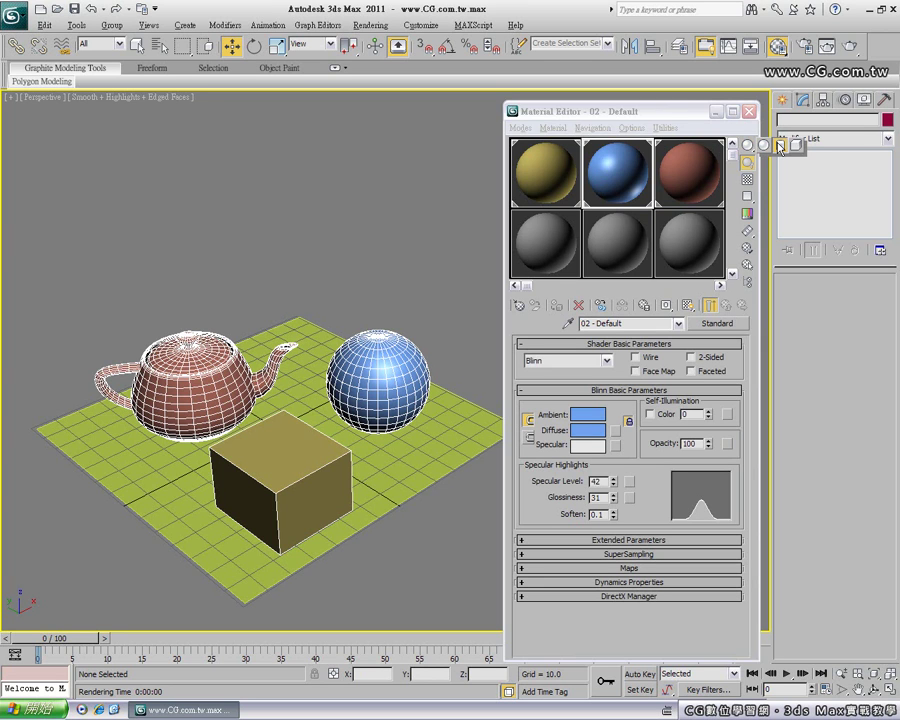
- Preview 02 - Default on a cylinder and show it in a magnified preview window
click(779, 145)
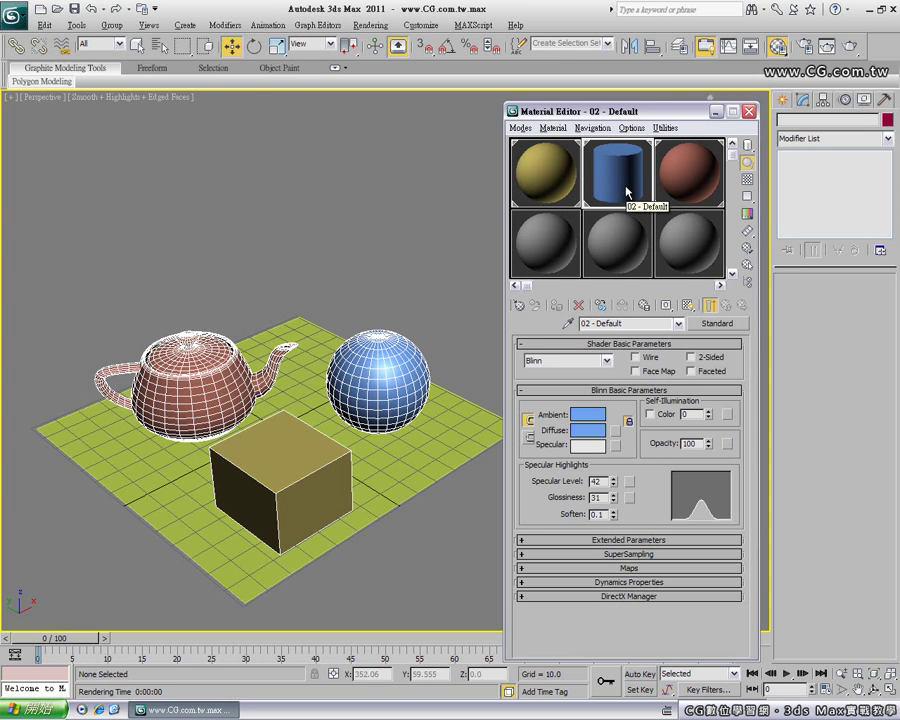
double_click(628, 190)
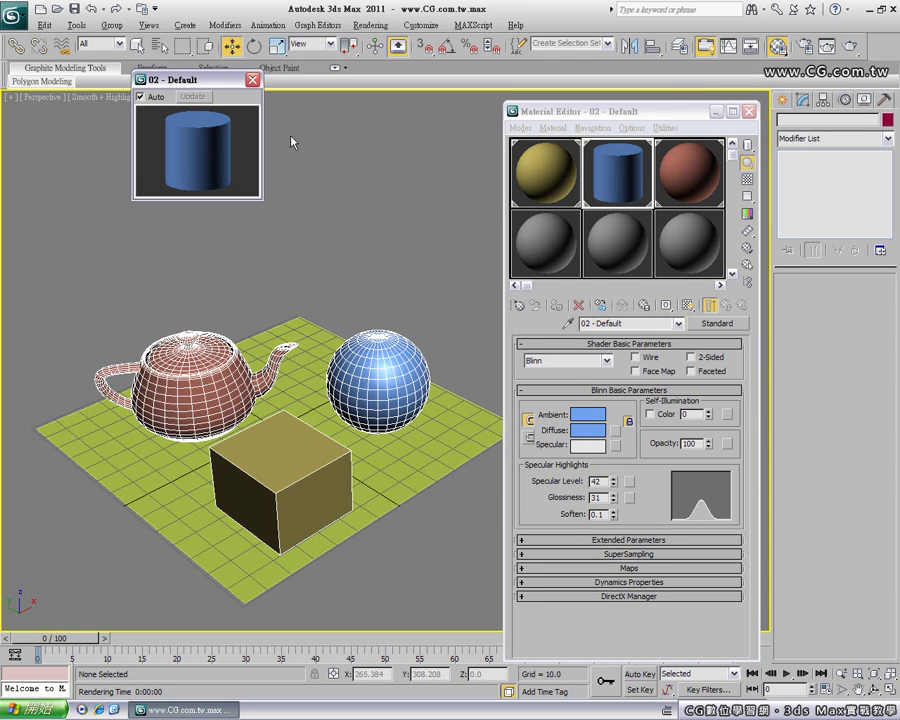
- Move and enlarge the magnified window, then preview the material on a rotated box
drag(195, 80, 207, 118)
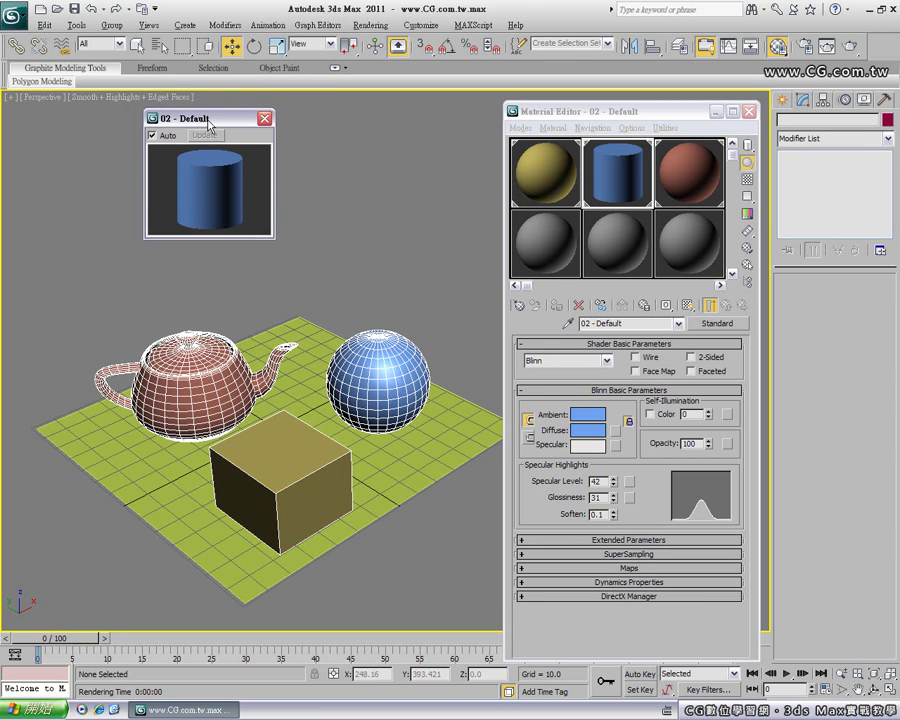
drag(271, 239, 399, 365)
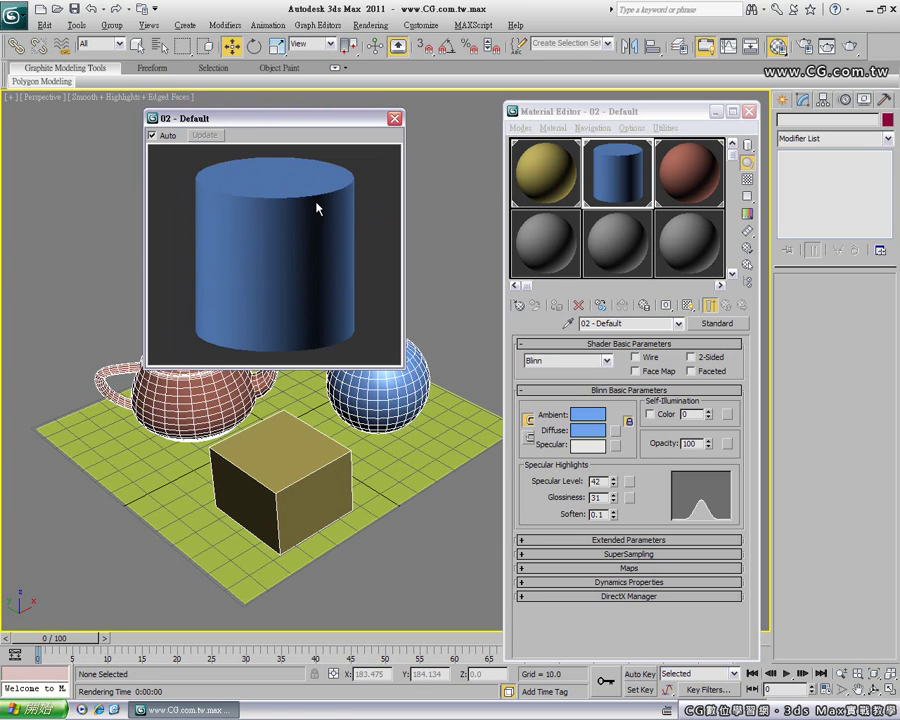
drag(747, 145, 797, 148)
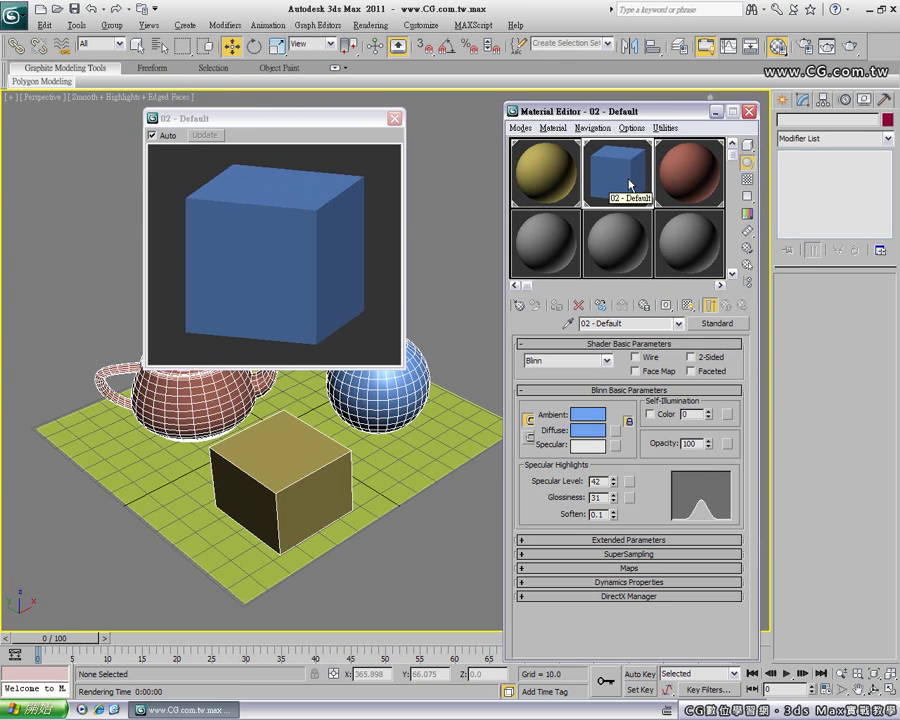
mouse_move(628, 186)
middle_down()
mouse_move(604, 168)
mouse_move(626, 150)
mouse_move(605, 153)
mouse_move(610, 172)
mouse_move(598, 170)
mouse_move(632, 160)
mouse_move(637, 167)
mouse_move(612, 172)
mouse_move(613, 160)
middle_up()
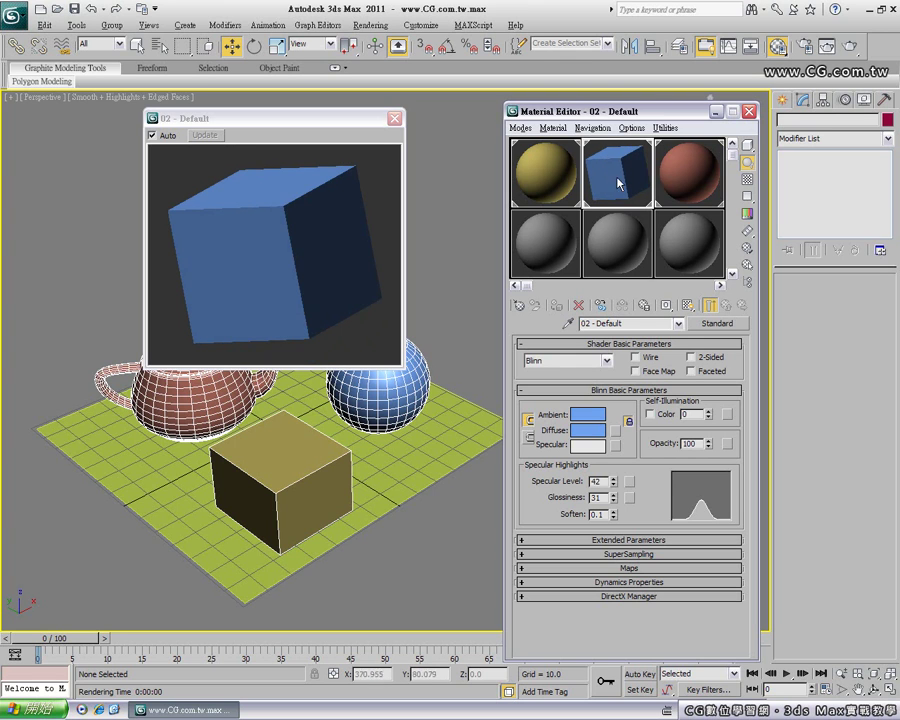
- Try a tilted cylinder sample, return to the sphere shape, and close the magnified window
drag(747, 145, 780, 150)
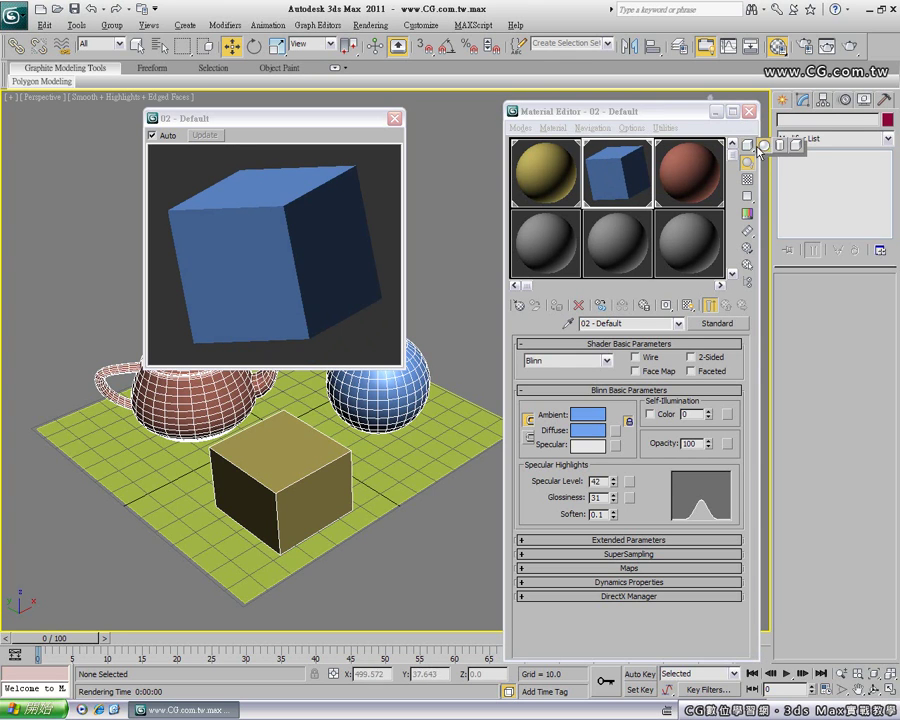
click(780, 150)
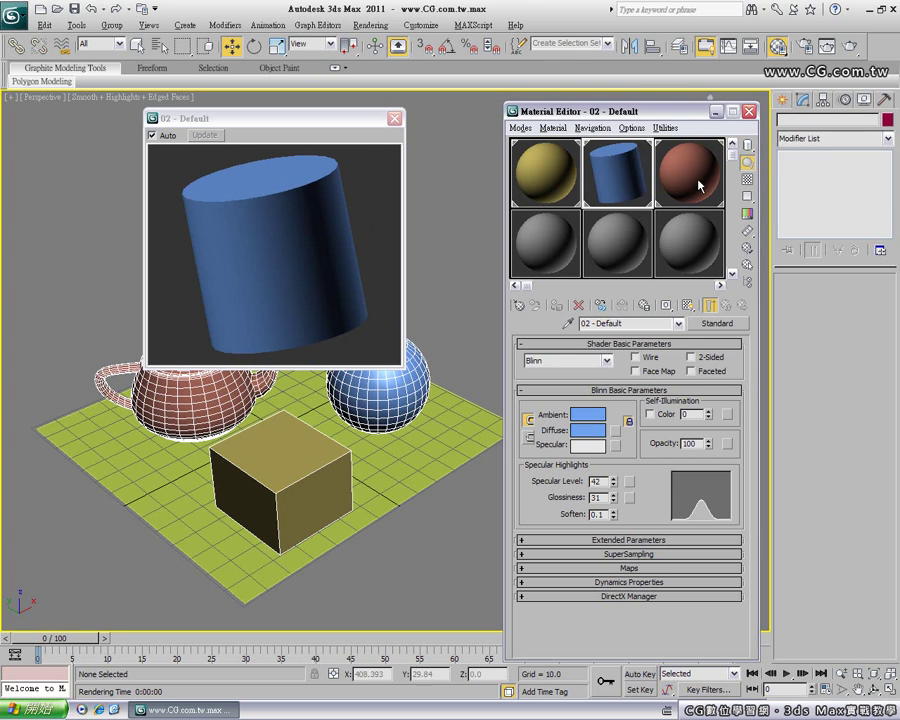
mouse_move(616, 163)
mouse_down()
mouse_move(632, 148)
mouse_move(604, 149)
mouse_up()
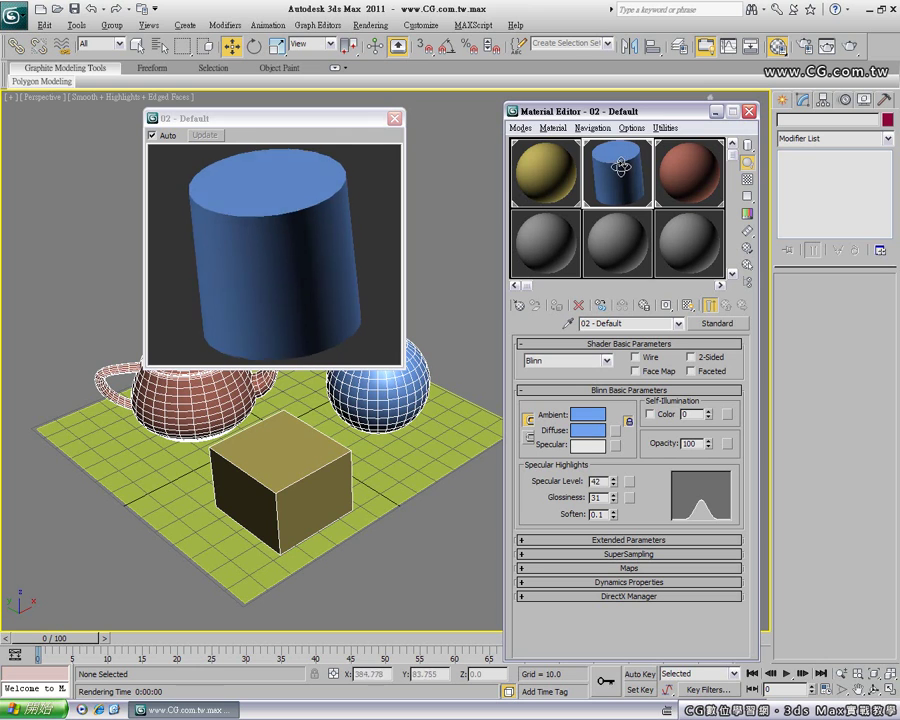
click(747, 146)
drag(624, 184, 612, 162)
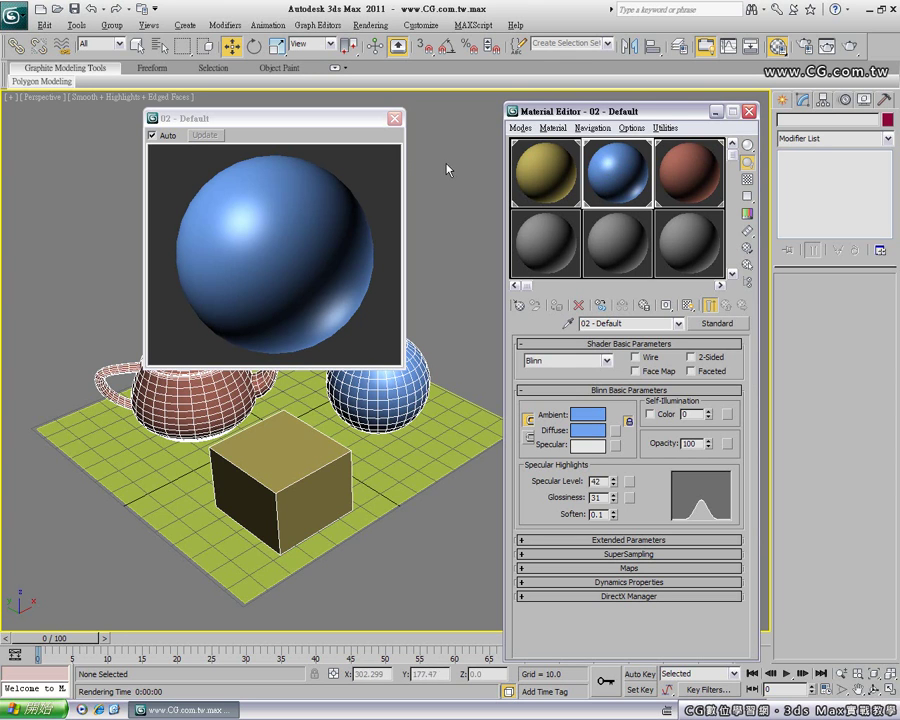
click(395, 120)
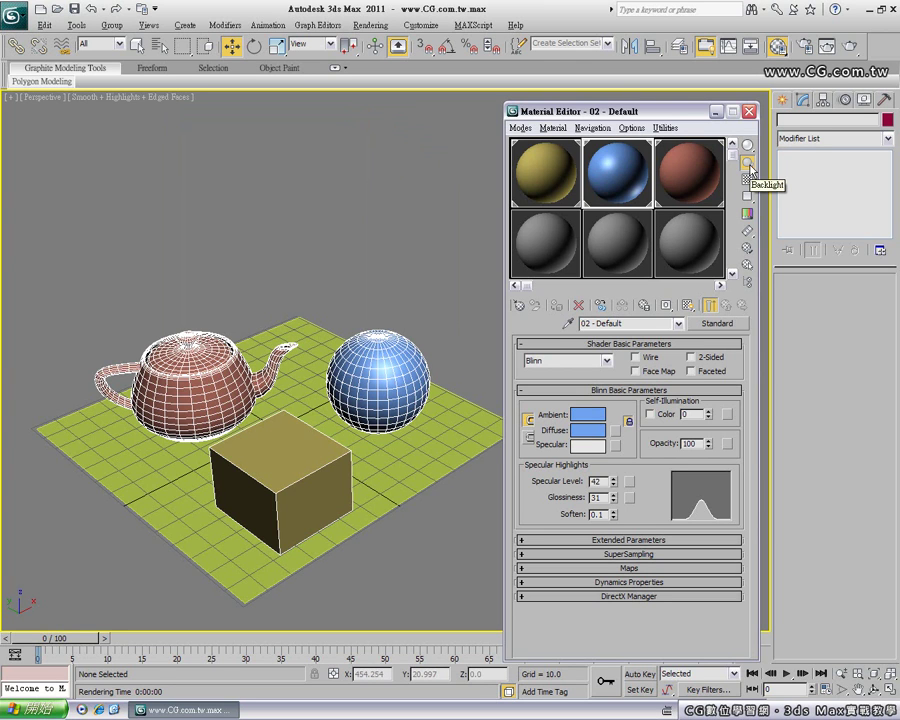
- Reopen a smaller, repositioned magnified sphere preview and toggle the backlight off and back on
double_click(624, 178)
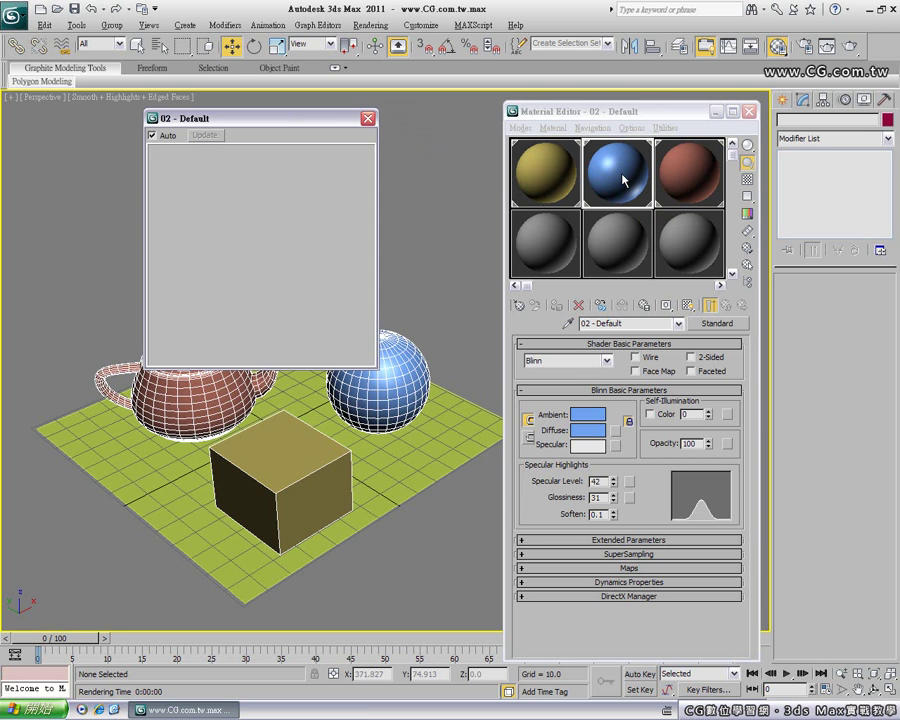
drag(275, 122, 338, 113)
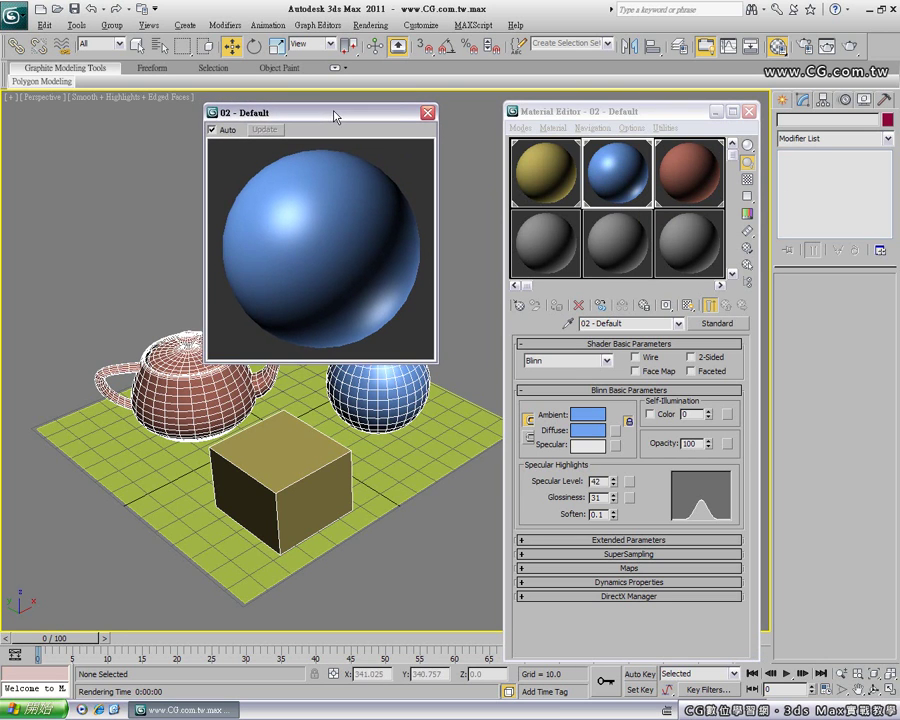
drag(440, 357, 397, 309)
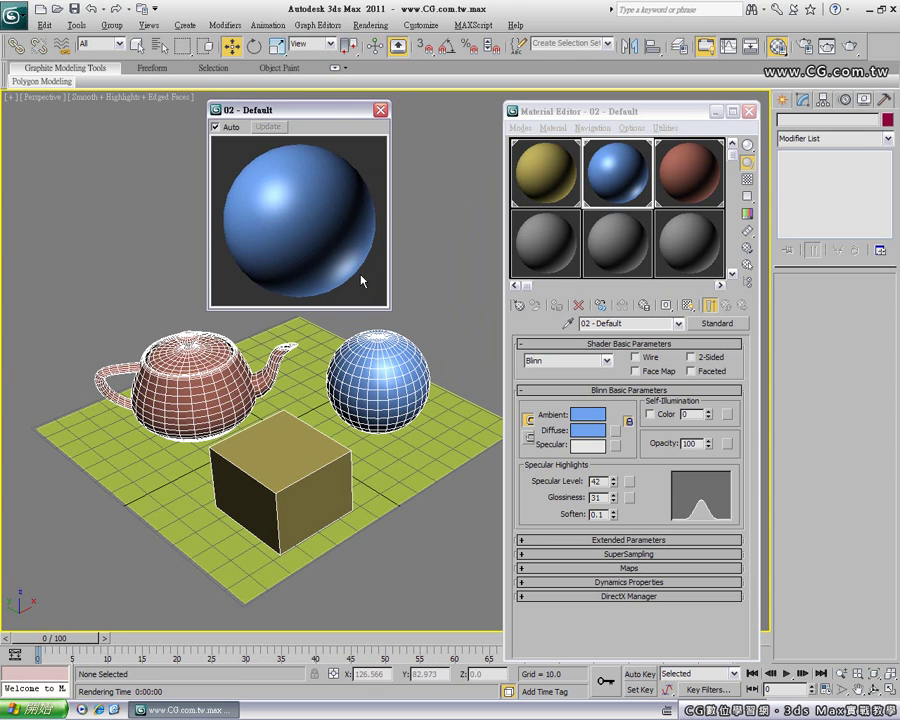
click(746, 170)
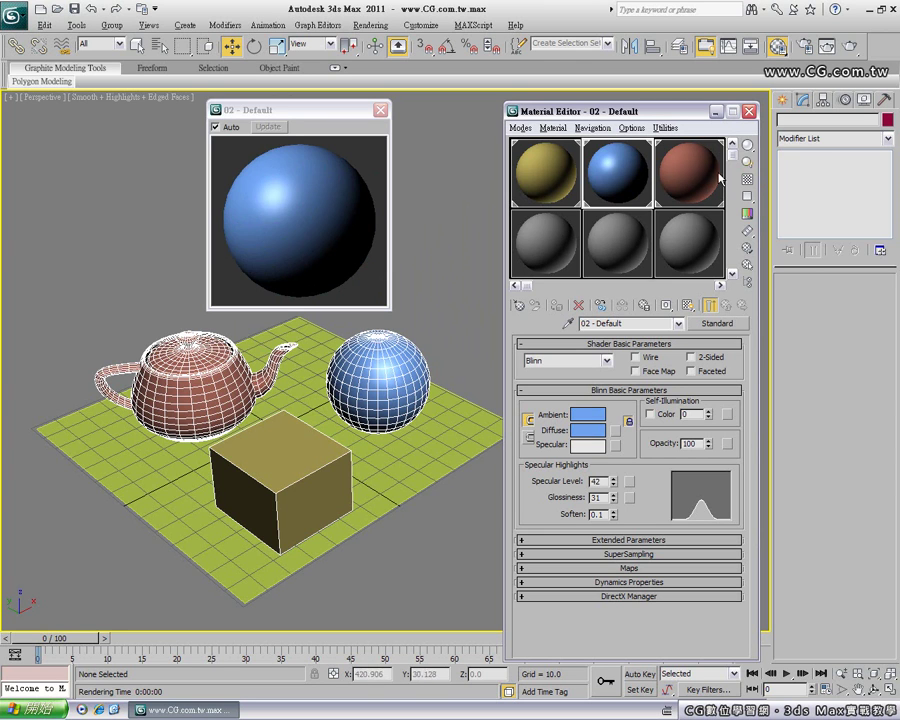
click(748, 165)
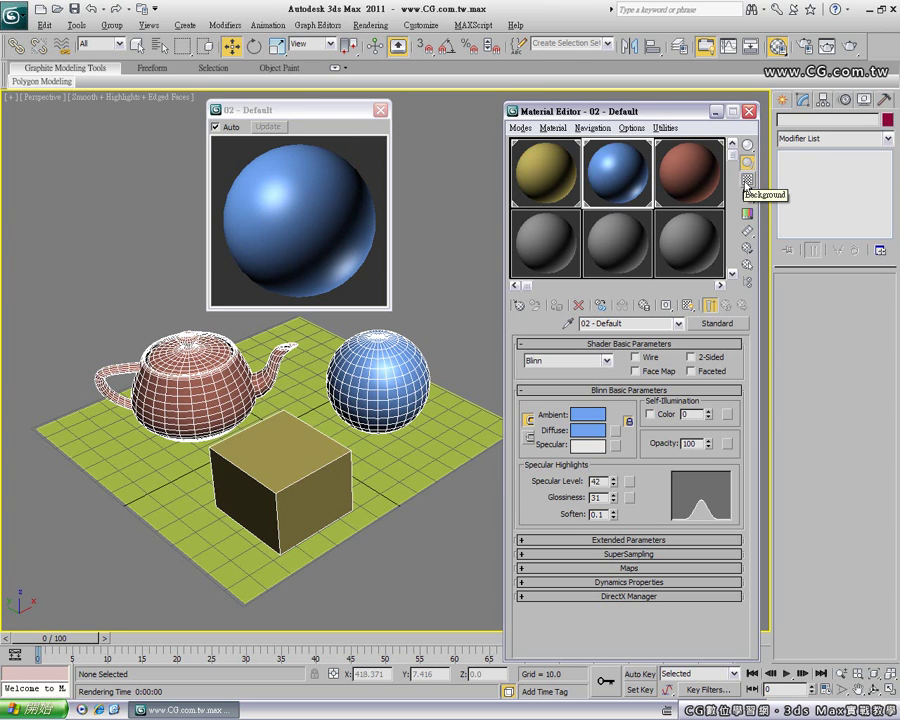
- Show the checker sample background and lower the material's opacity to 58
click(747, 183)
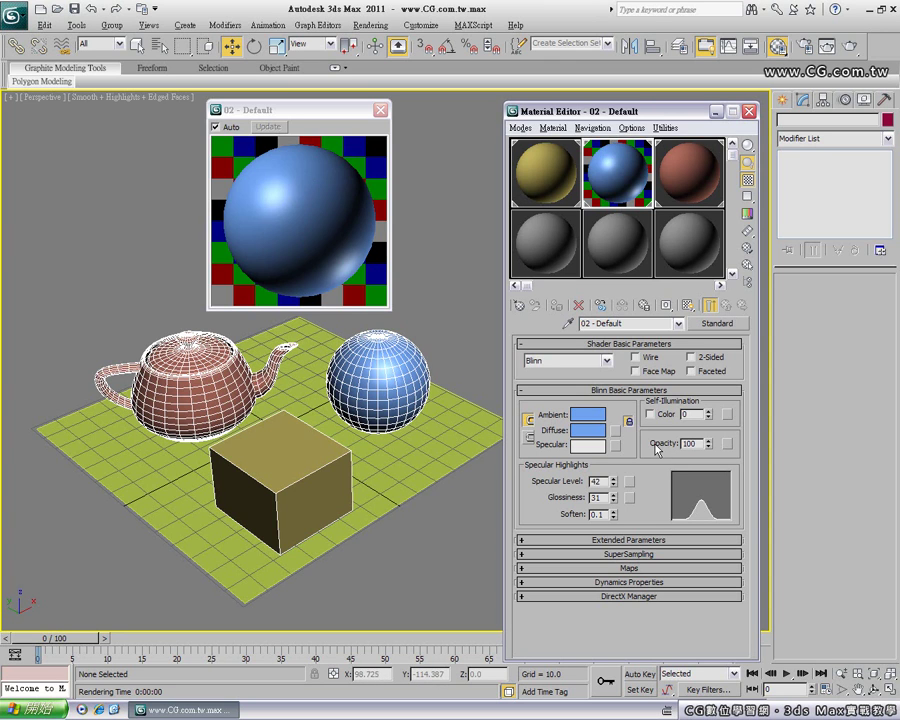
drag(708, 443, 709, 473)
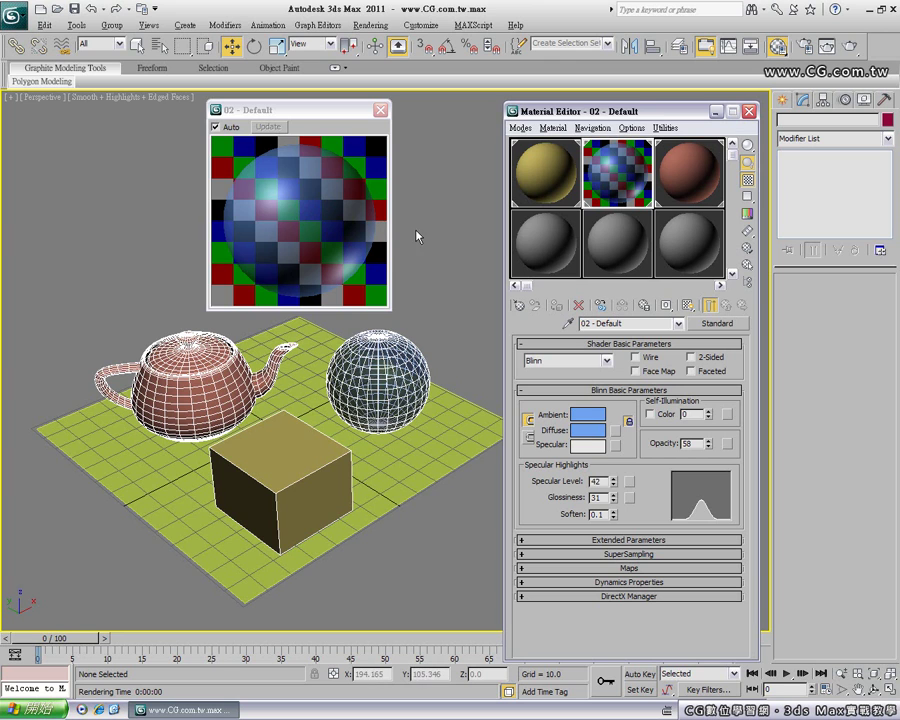
- Convert 02 - Default from Standard to a Raytrace material
click(741, 330)
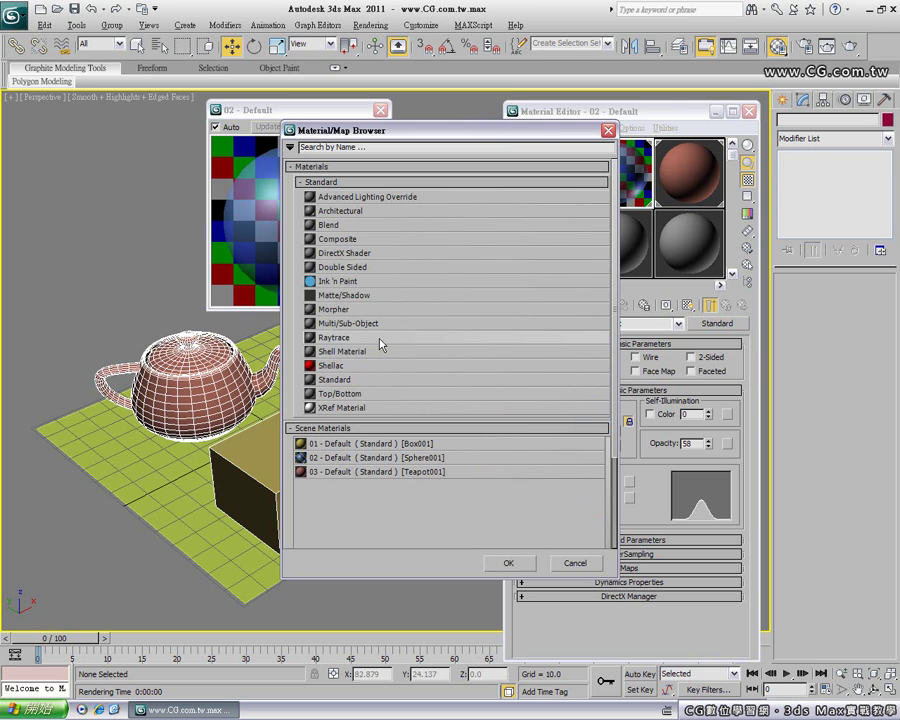
click(524, 565)
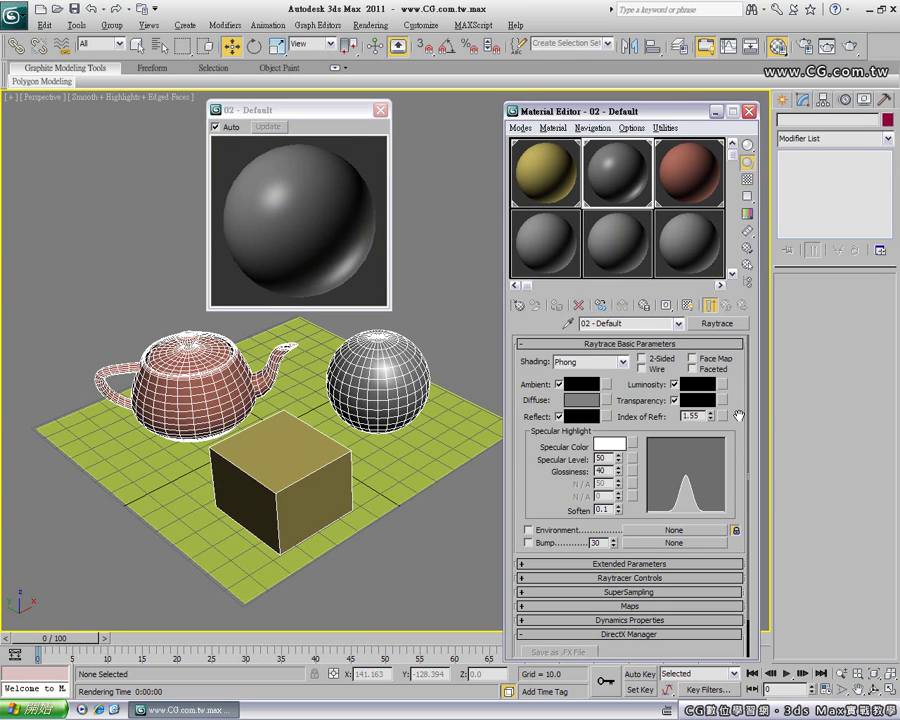
- Restore the checker background and experiment with white, green and light blue transparency colours
click(747, 181)
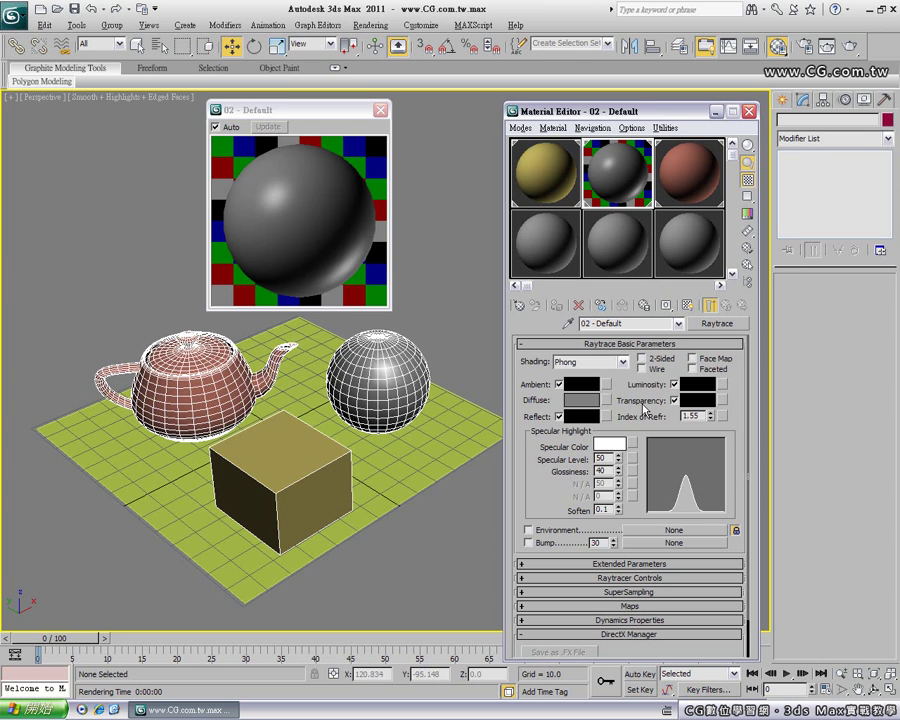
click(699, 404)
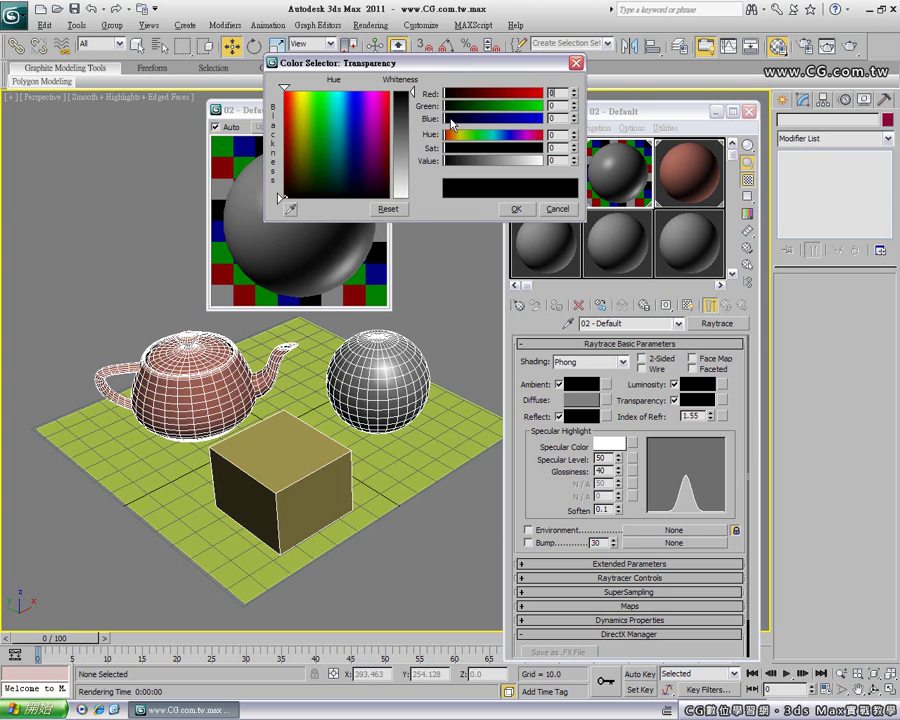
mouse_move(411, 91)
mouse_down()
mouse_move(416, 181)
mouse_move(408, 165)
mouse_move(408, 203)
mouse_up()
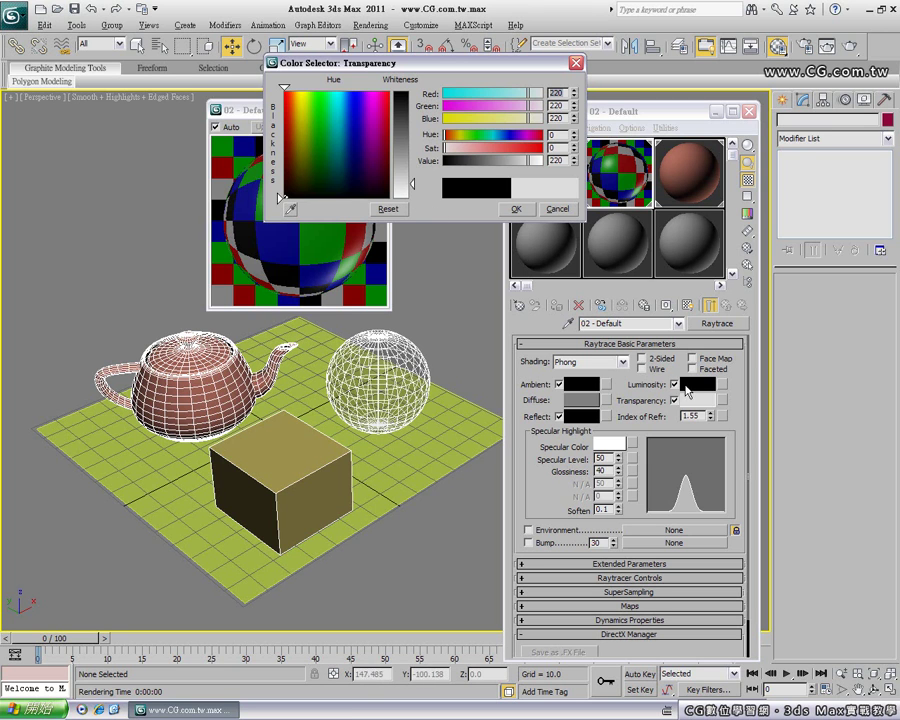
click(388, 209)
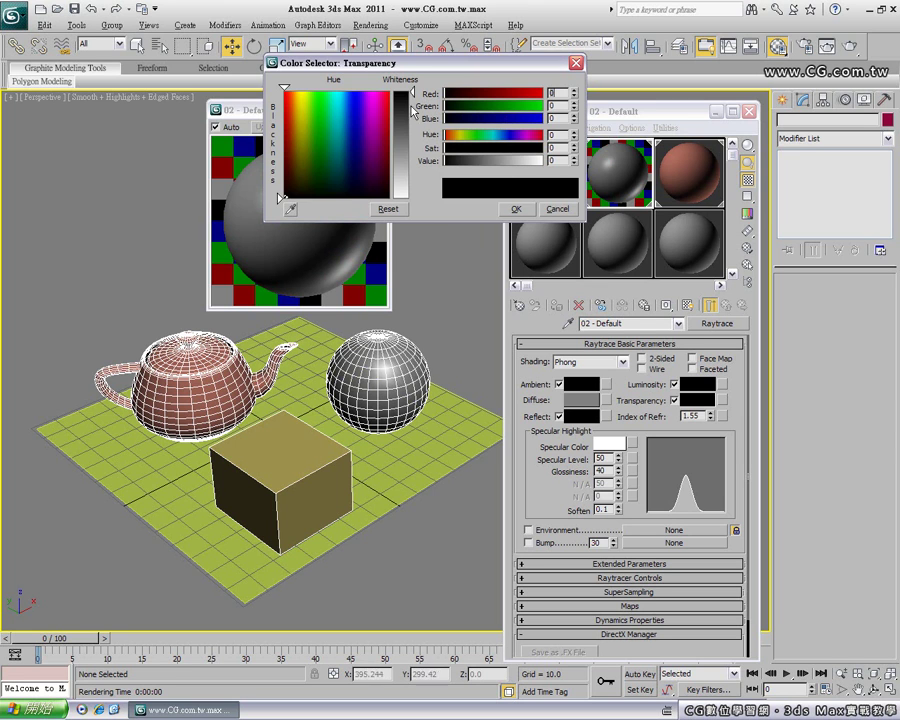
drag(411, 91, 411, 199)
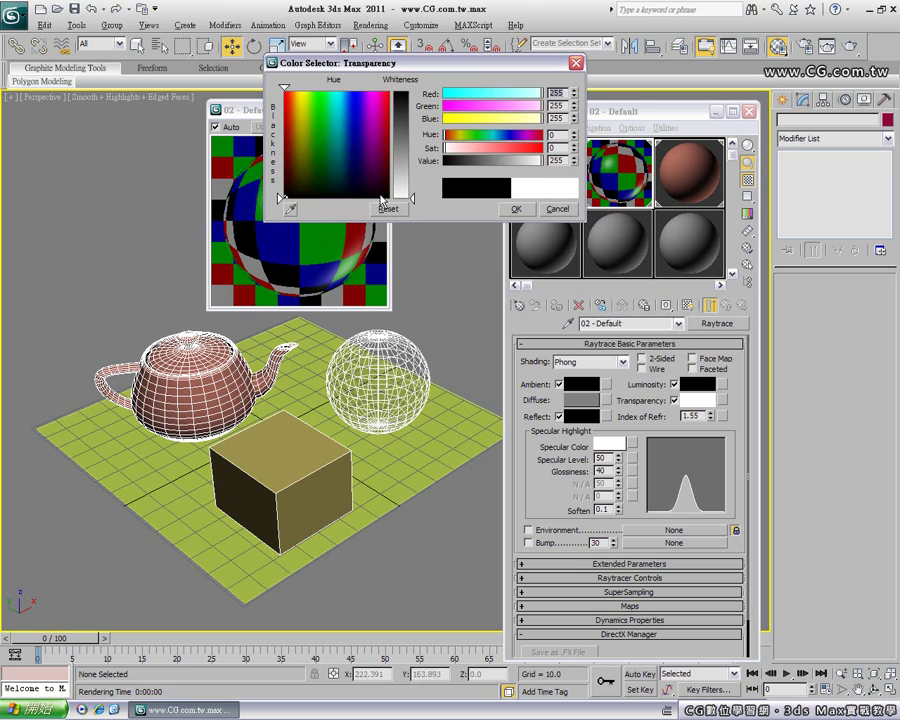
click(316, 118)
drag(407, 160, 409, 157)
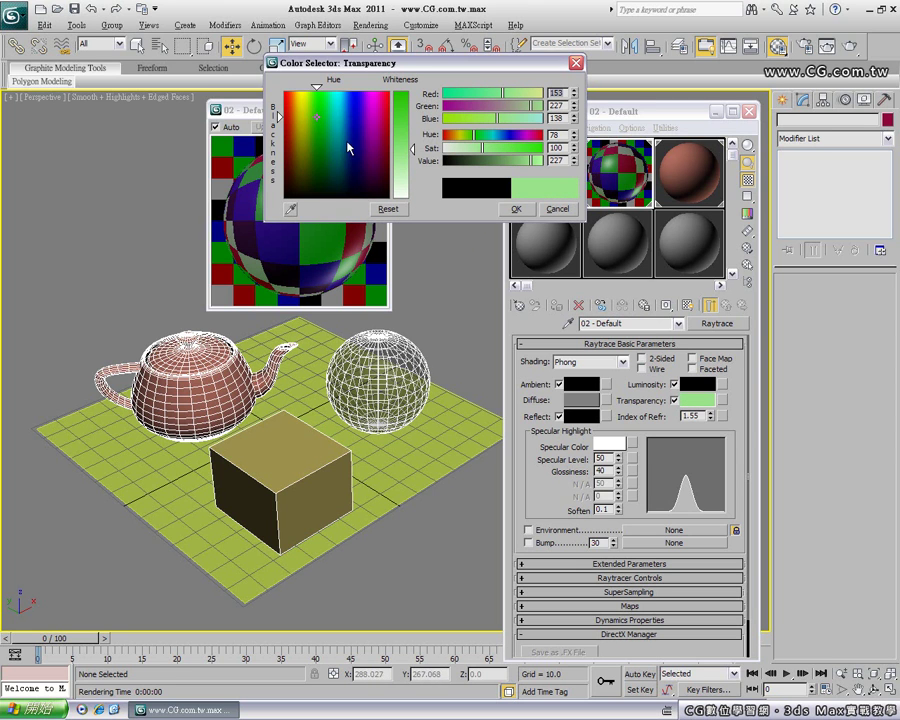
drag(349, 146, 355, 128)
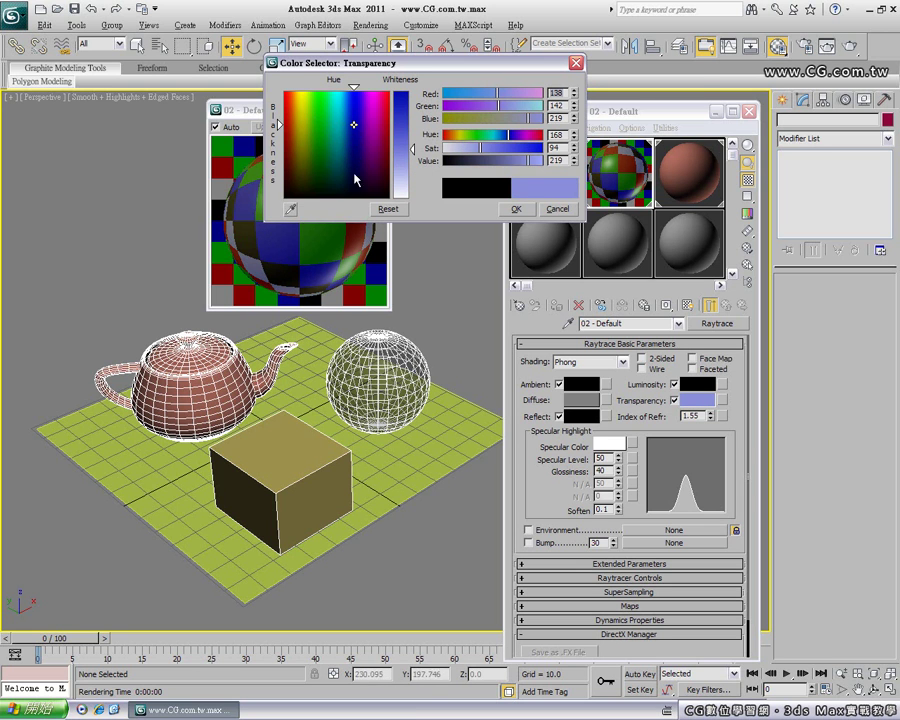
- Settle on a light grey transparency colour (228, 228, 228) and confirm it
mouse_move(361, 65)
mouse_down()
mouse_move(501, 50)
mouse_move(497, 77)
mouse_up()
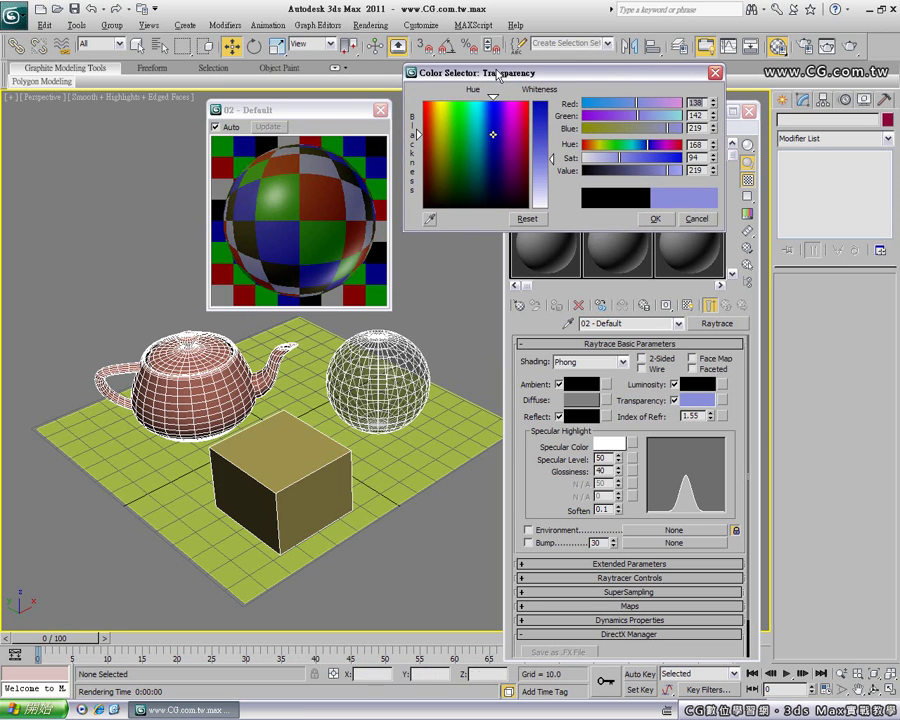
click(471, 133)
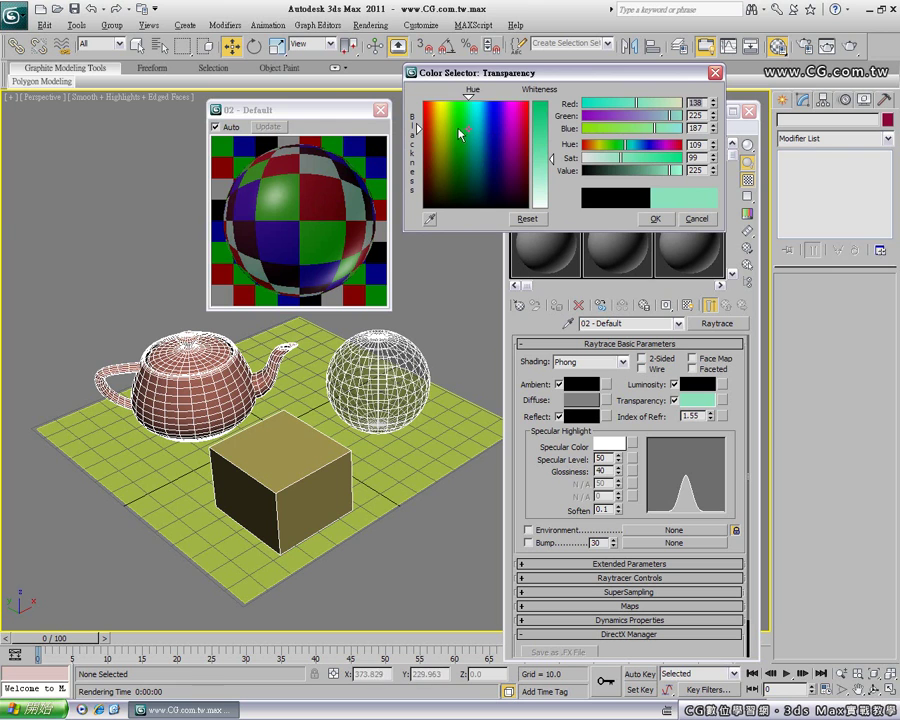
click(454, 123)
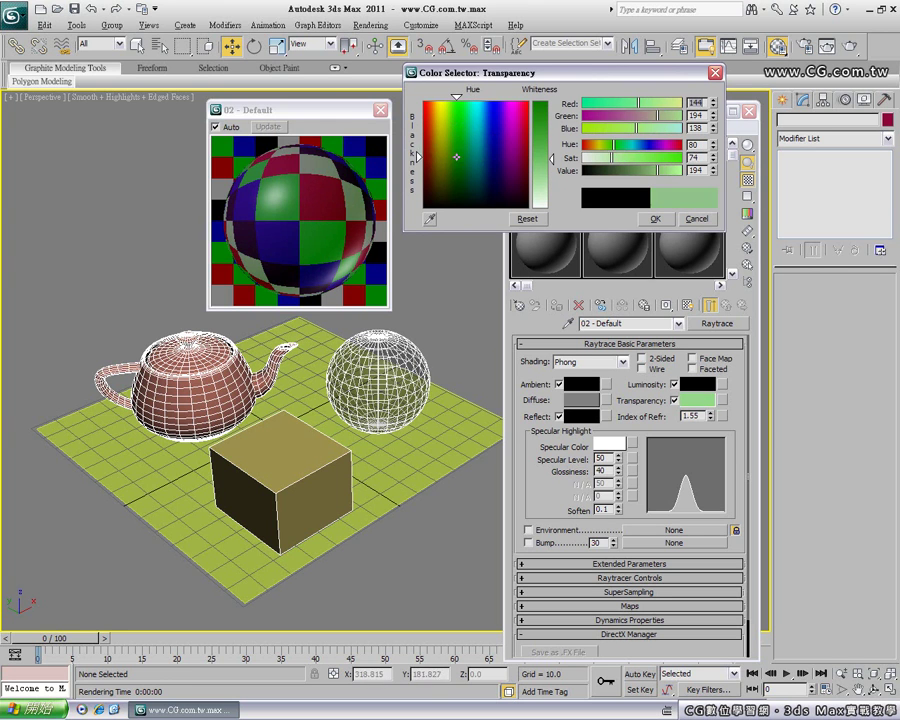
click(456, 162)
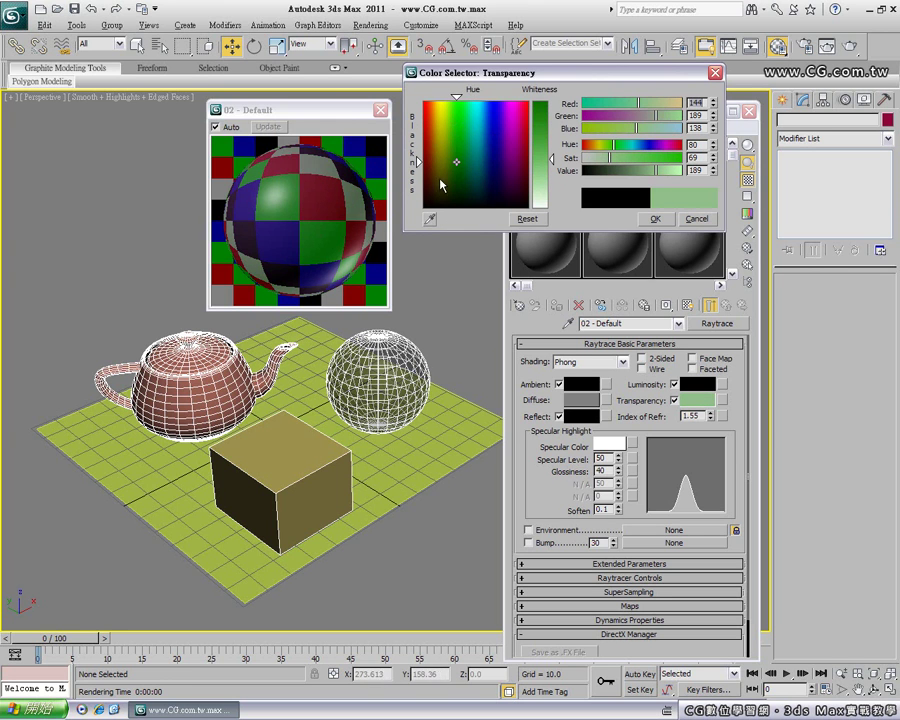
drag(457, 159, 290, 218)
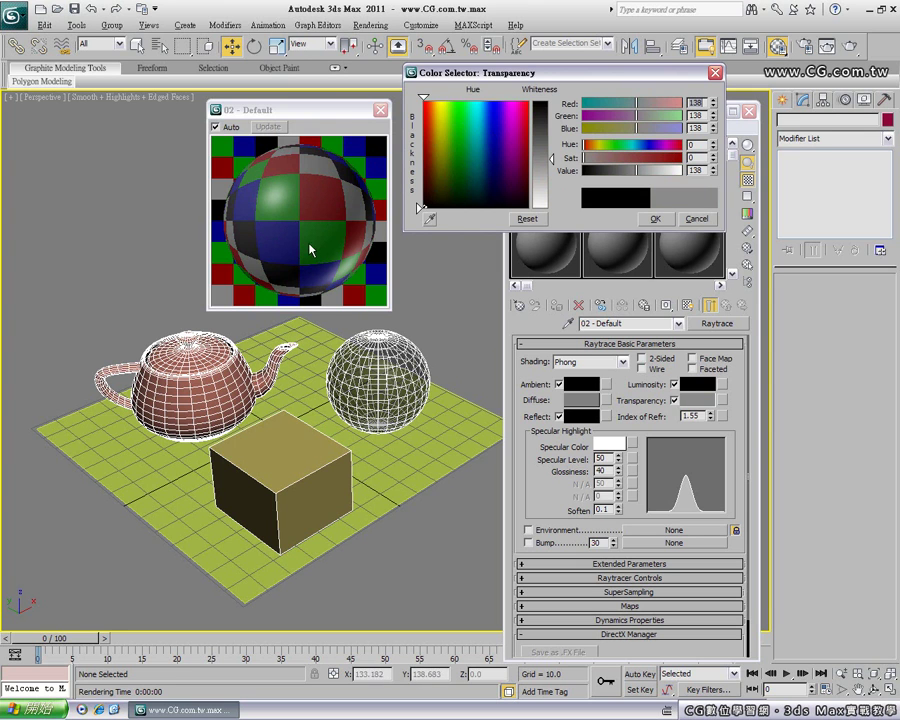
drag(553, 166, 546, 198)
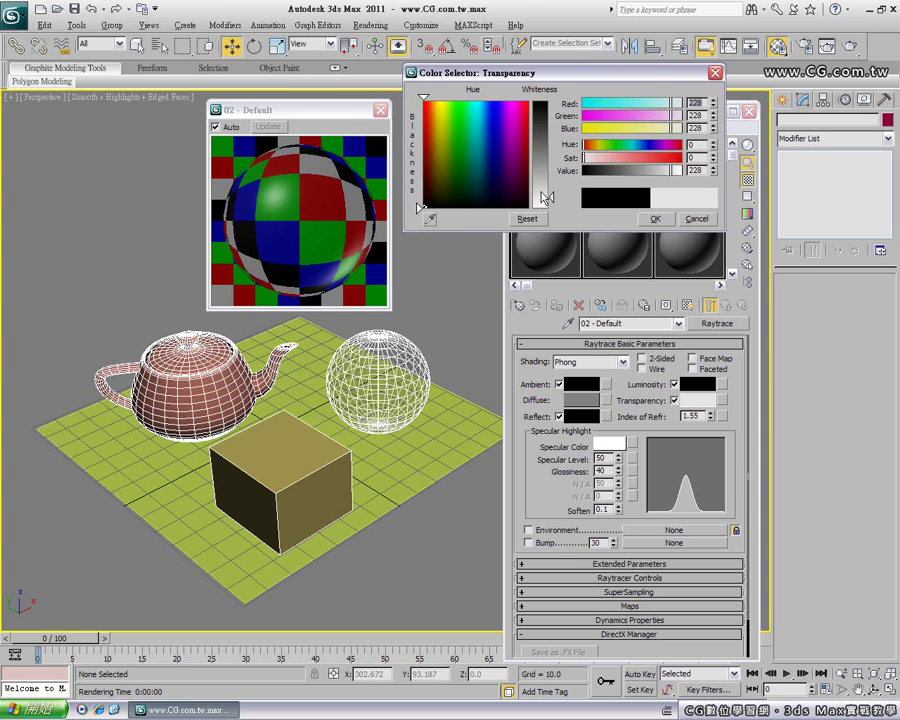
click(652, 220)
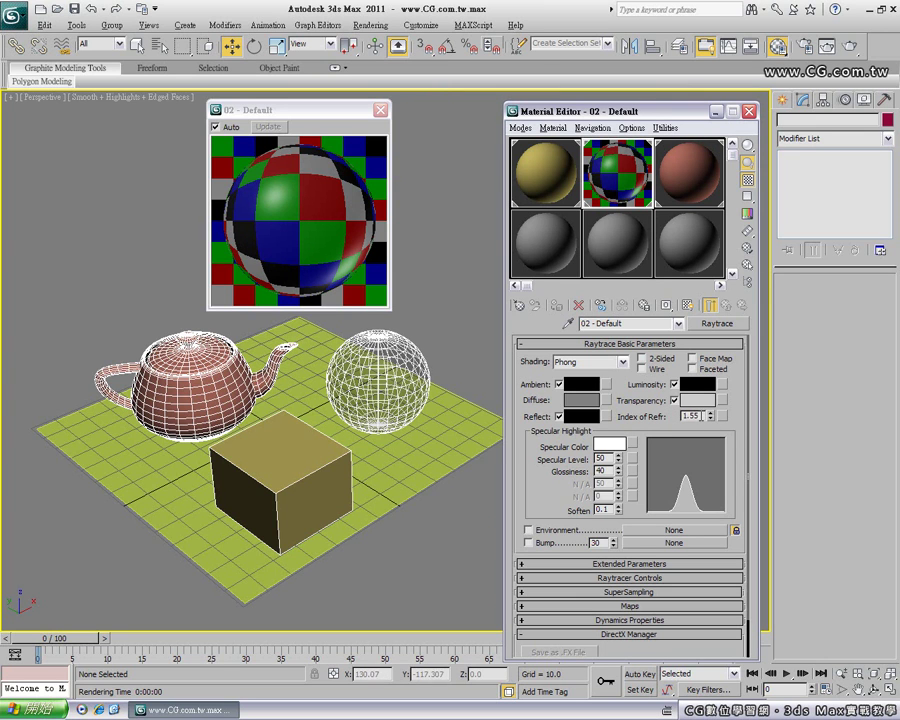
- Set the Raytrace index of refraction to 3.0
text(3)
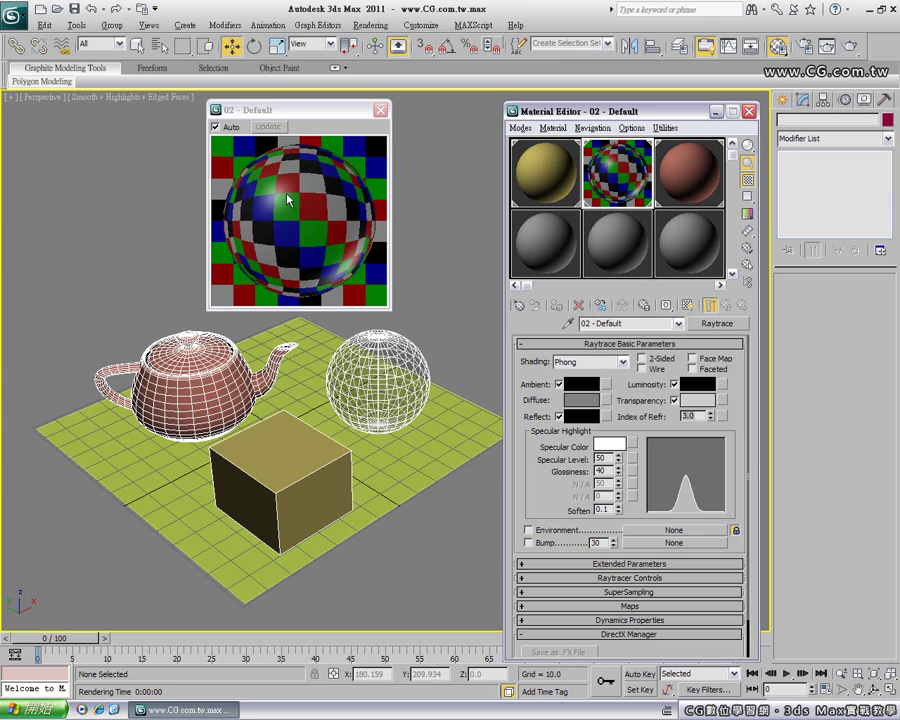
click(676, 427)
- Switch 02 - Default back to a Standard Blinn material
click(726, 325)
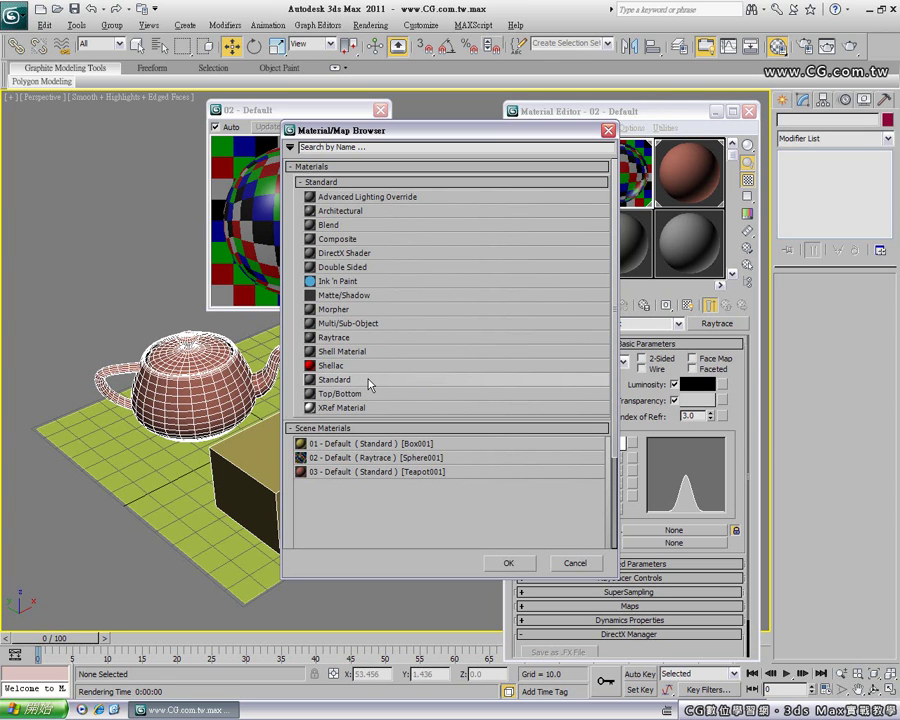
click(508, 563)
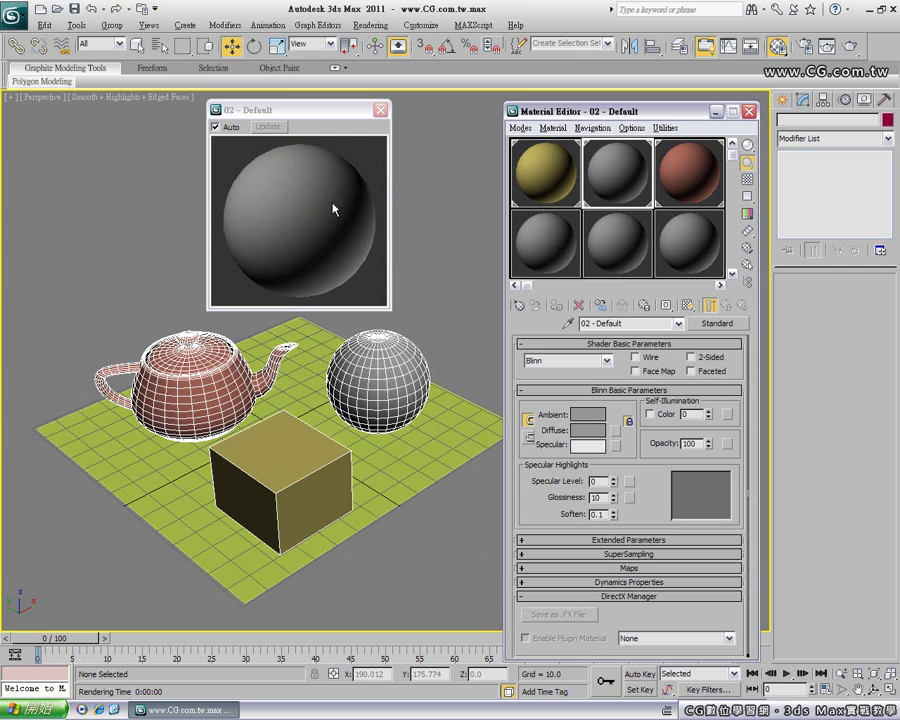
- Set the diffuse colour to light blue (183, 216, 242)
click(588, 429)
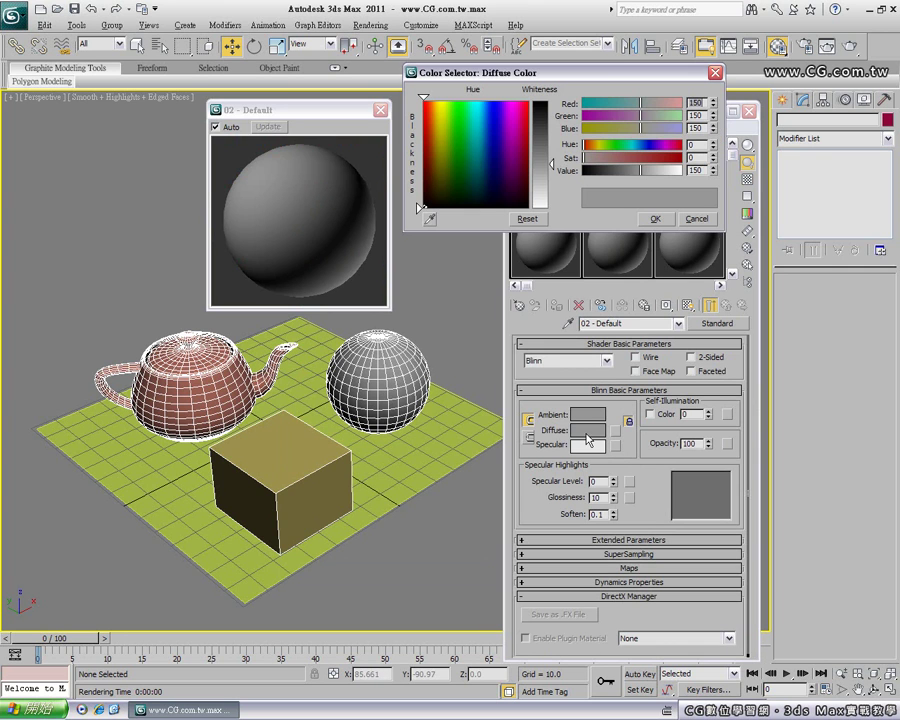
click(493, 109)
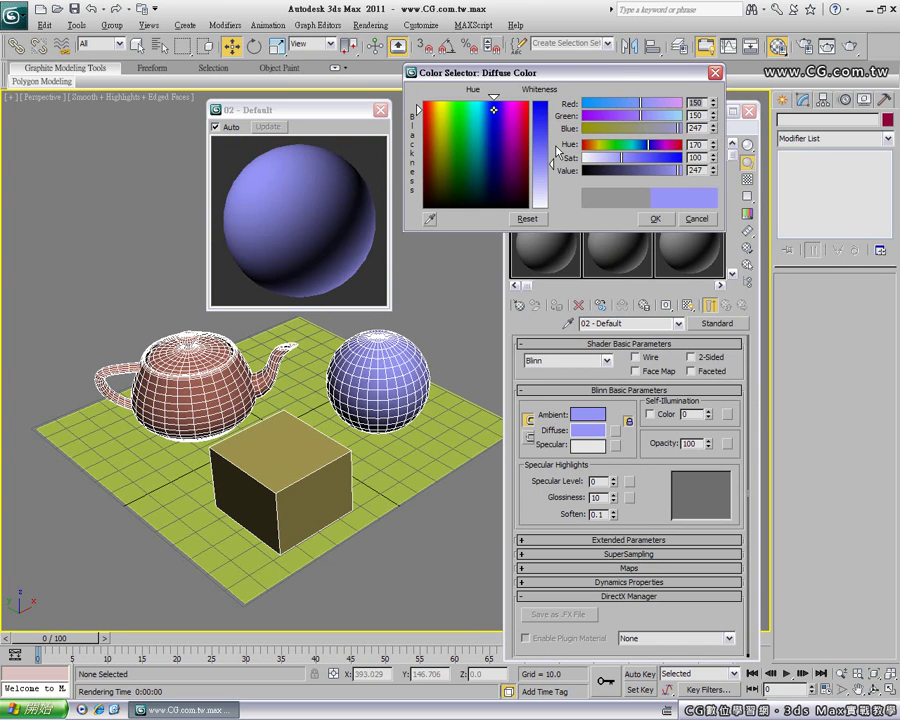
drag(493, 109, 484, 120)
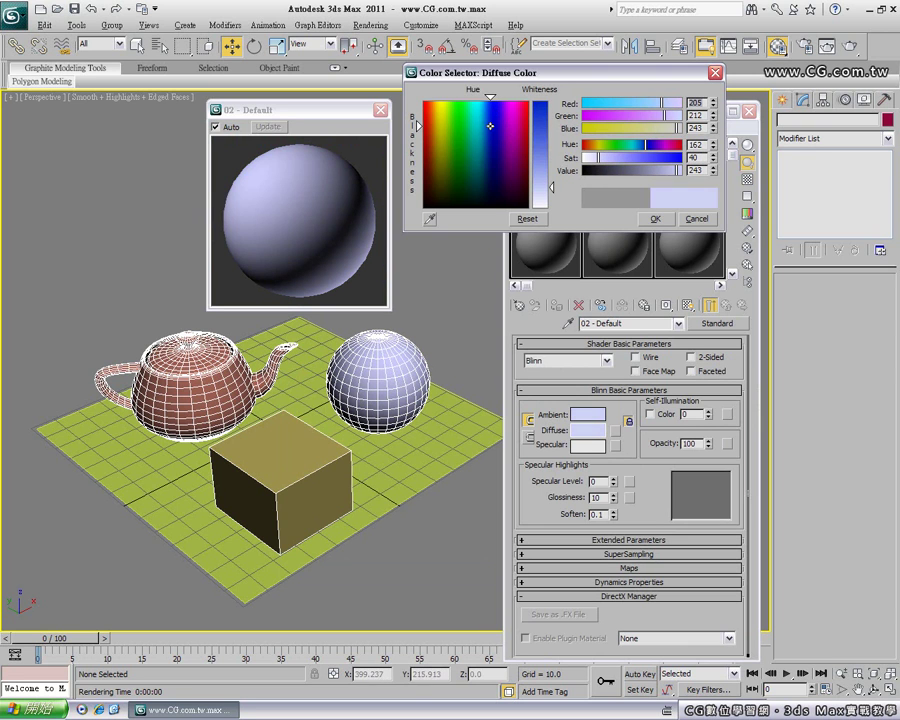
drag(551, 187, 551, 175)
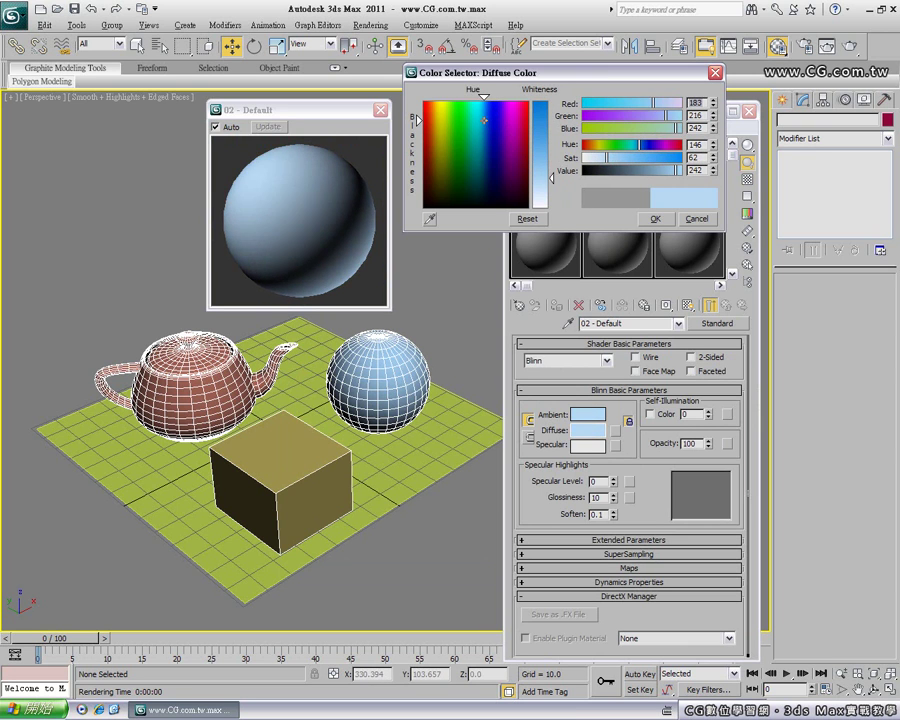
click(652, 220)
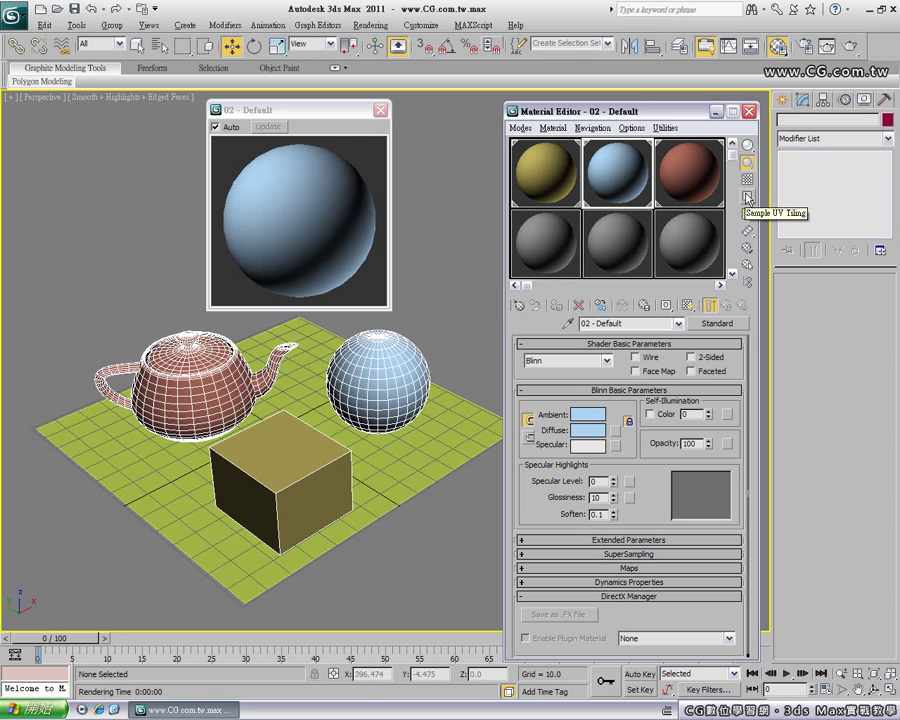
- Show the sample-slot tiling options, then dismiss them without changing the layout
click(748, 199)
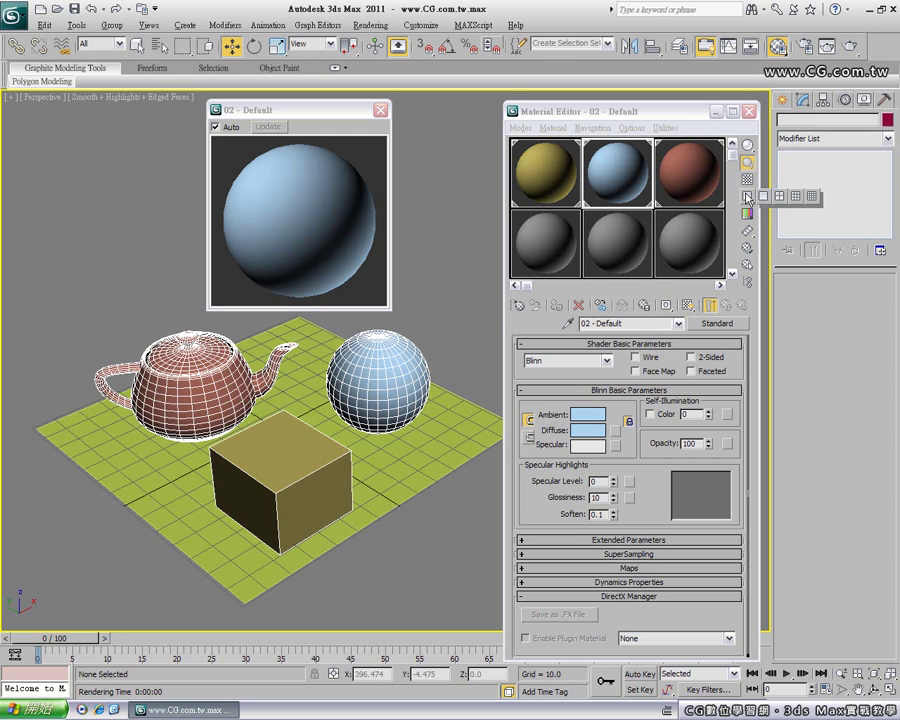
click(748, 199)
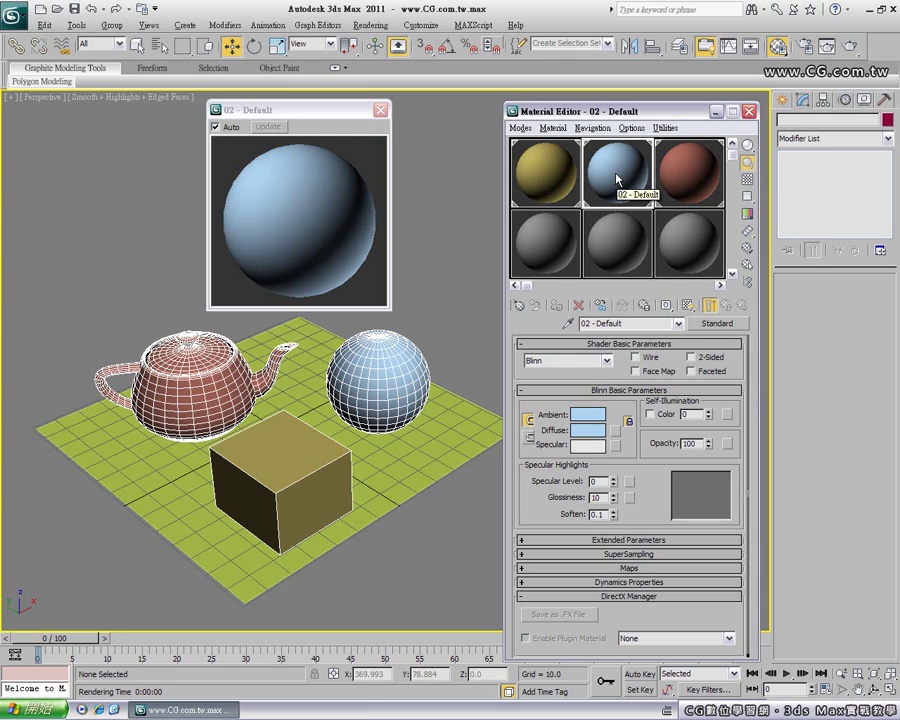
- Set the 02 - Default diffuse colour to pure red (255, 0, 0) in the Color Selector
click(587, 430)
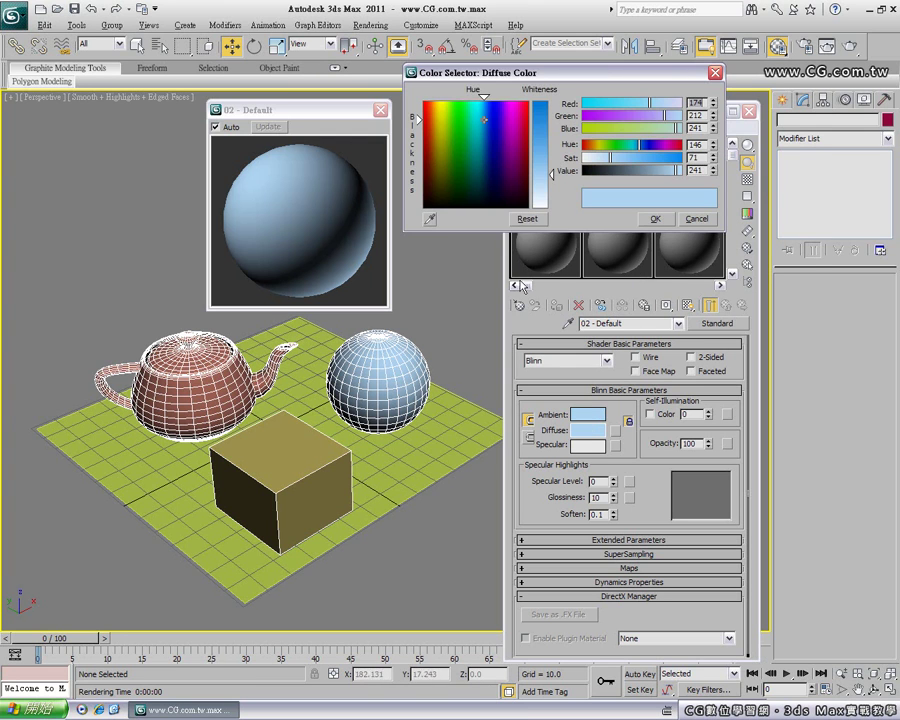
click(430, 102)
click(421, 100)
drag(549, 174, 549, 101)
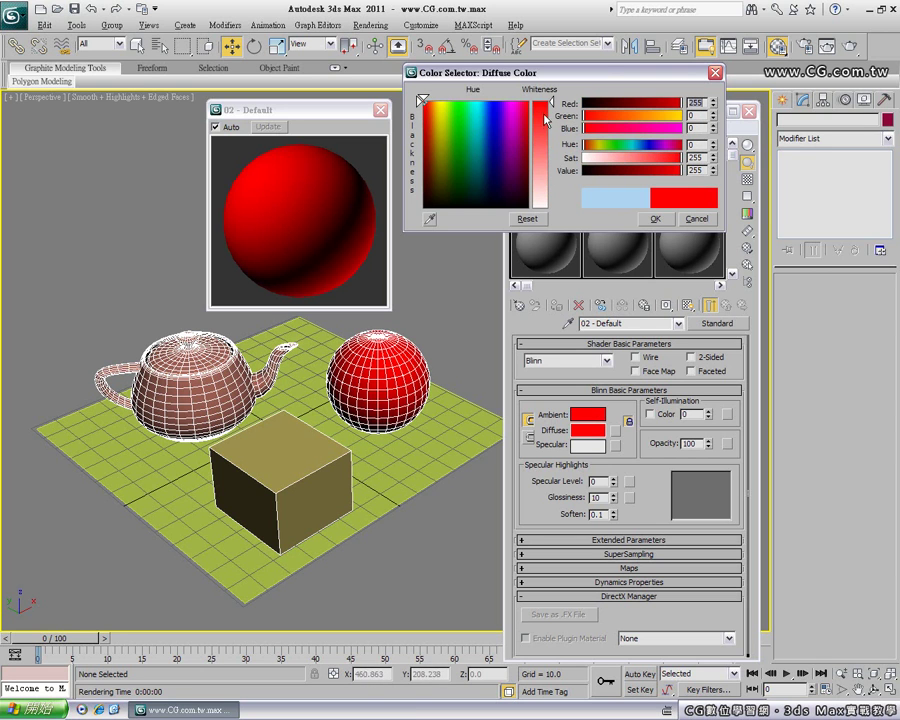
click(656, 220)
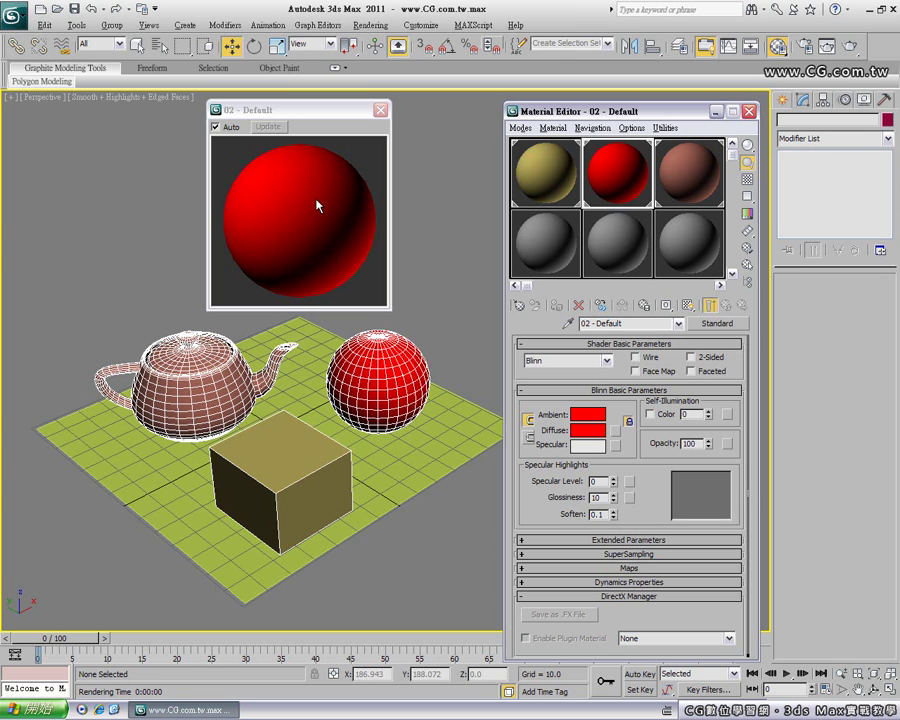
- Turn on Video Color Check to flag the illegal red, then reopen the Diffuse colour selector
click(744, 217)
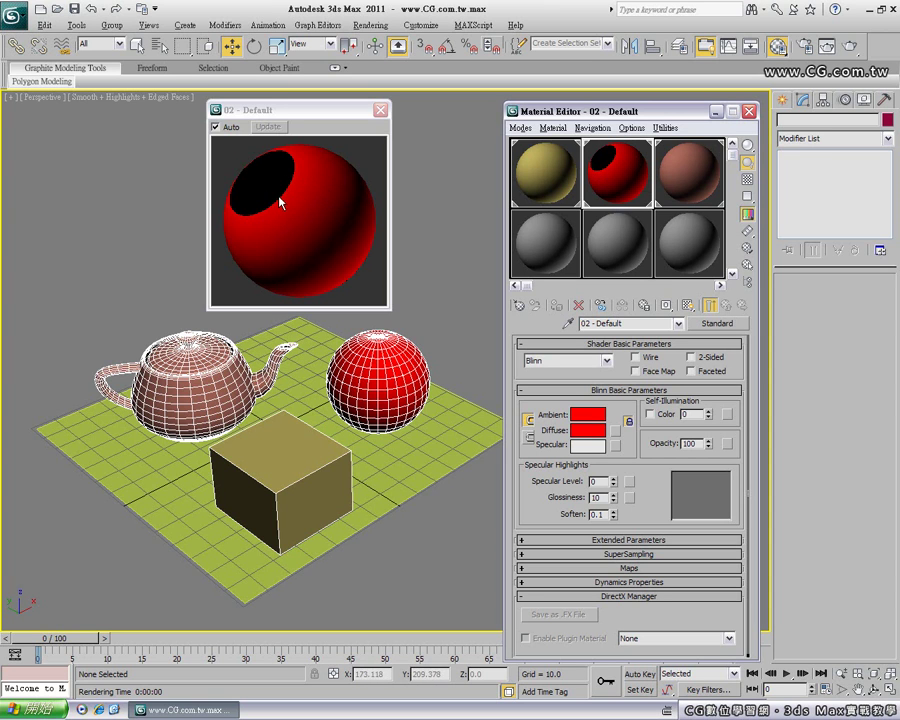
click(585, 437)
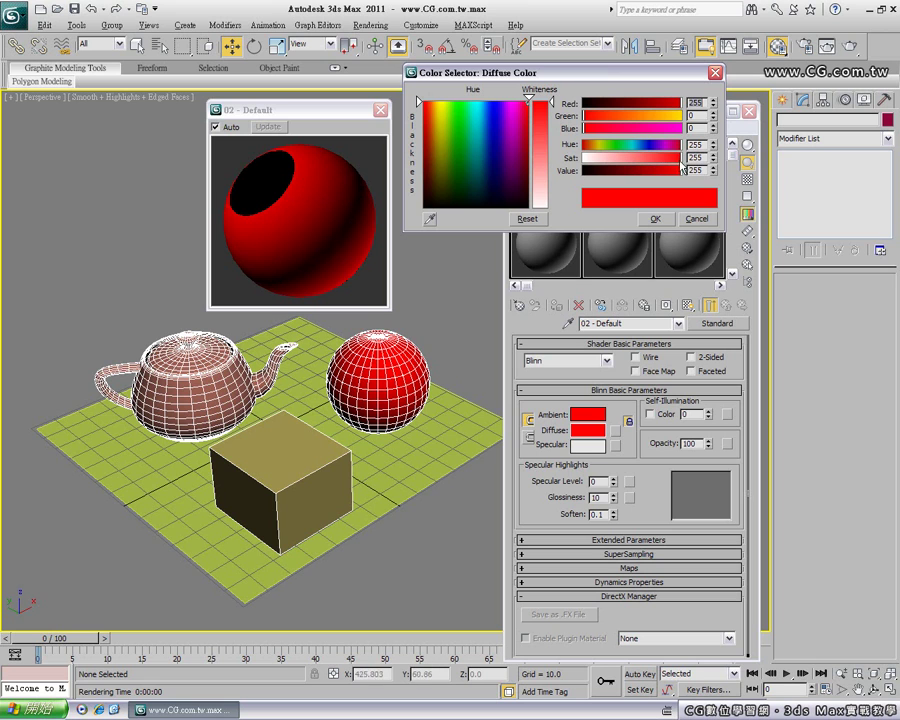
- Vary saturation and value to test the illegal-colour patch, keeping the diffuse at pure red 255/0/0
drag(683, 160, 679, 160)
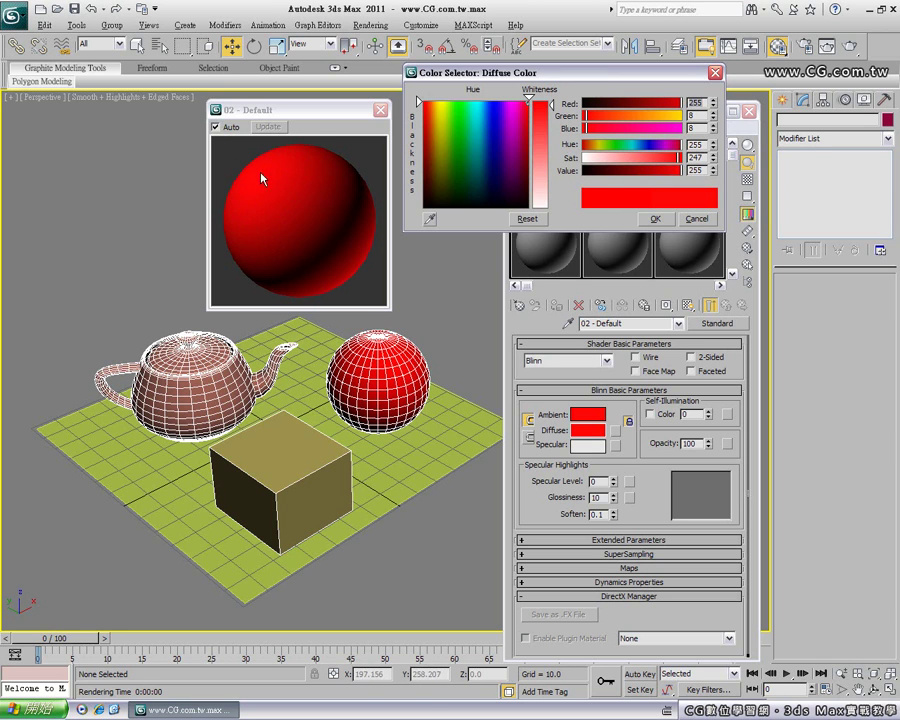
click(679, 160)
drag(679, 160, 680, 160)
drag(680, 157, 684, 160)
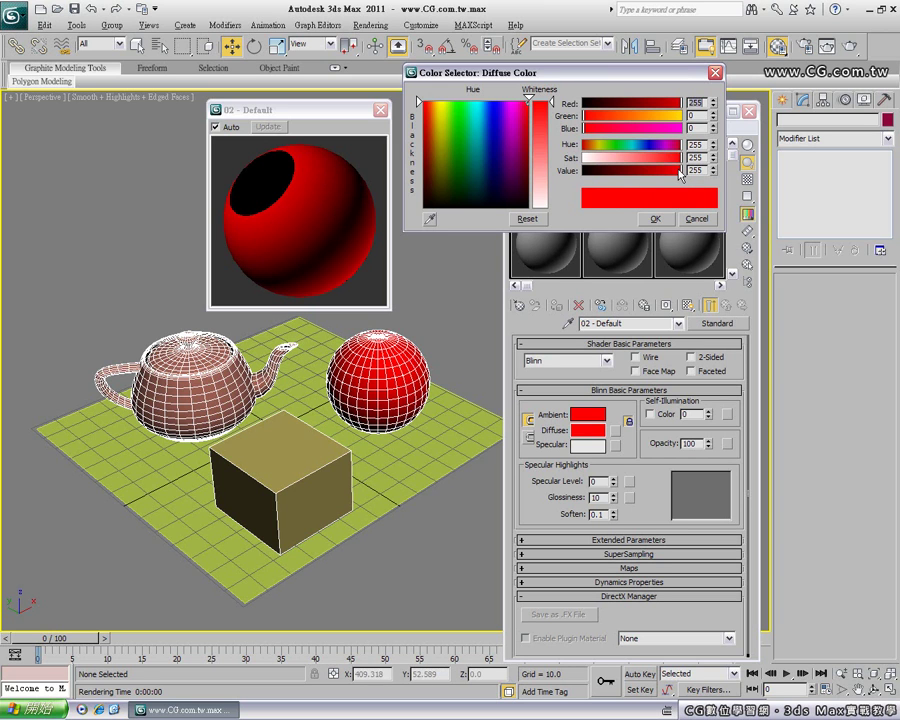
drag(684, 175, 664, 175)
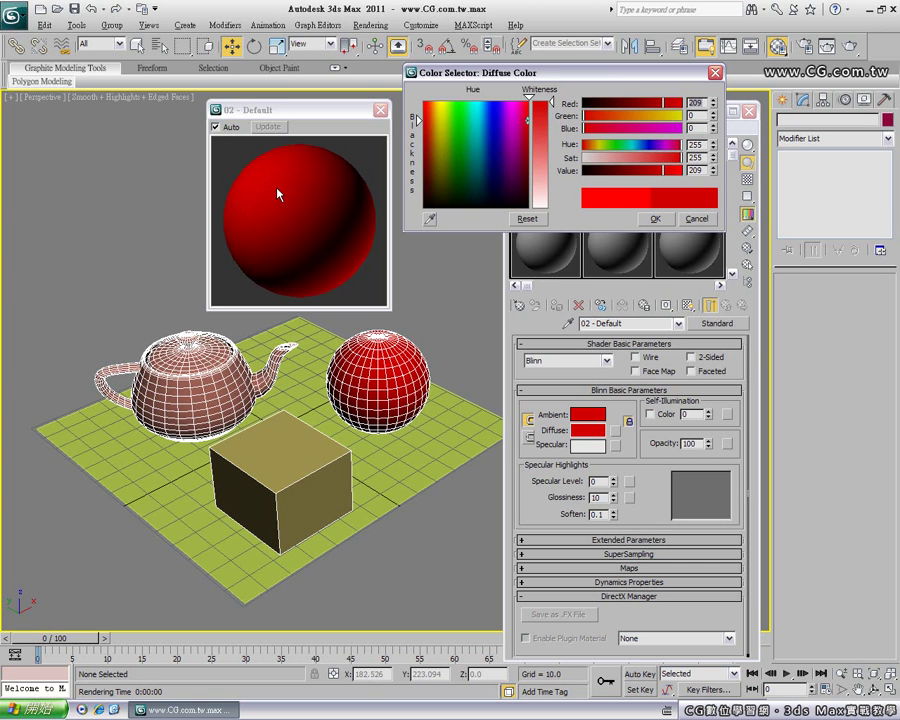
drag(664, 172, 685, 172)
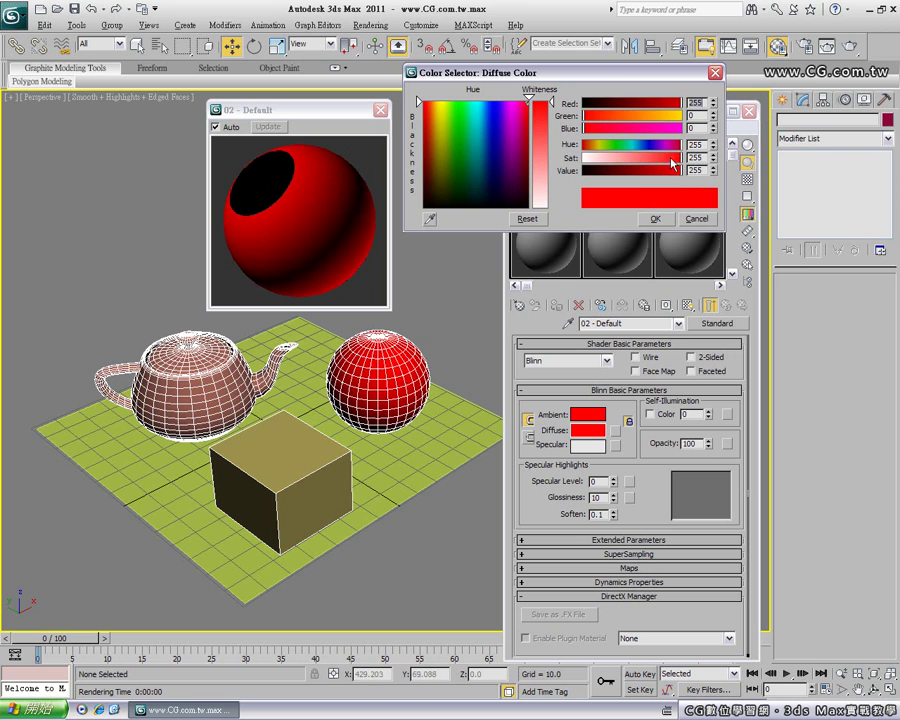
click(655, 220)
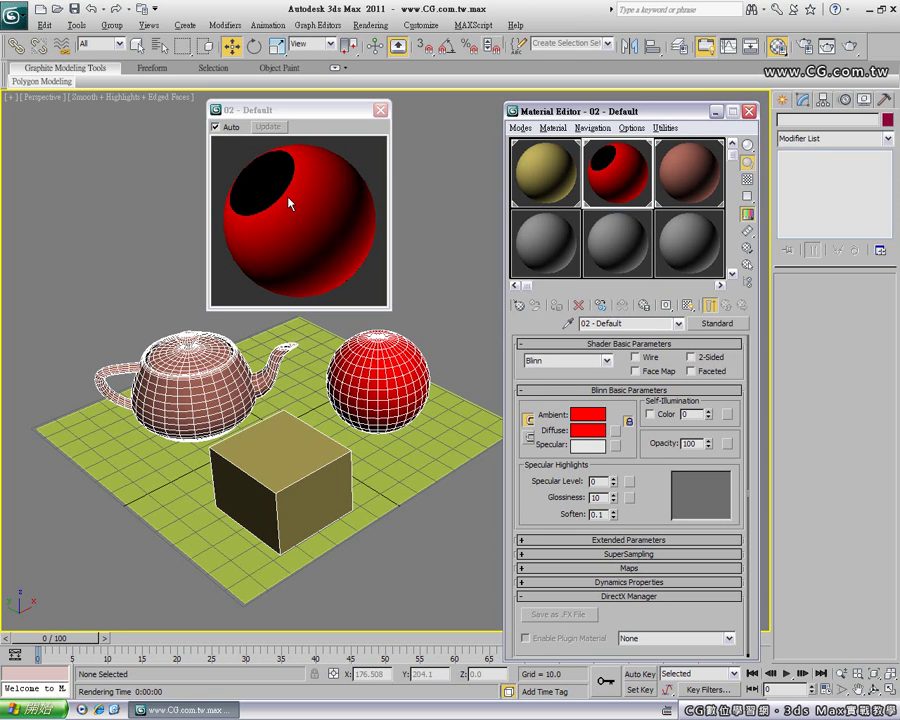
- Turn off Video Color Check and inspect the Make Preview flyout options
click(749, 216)
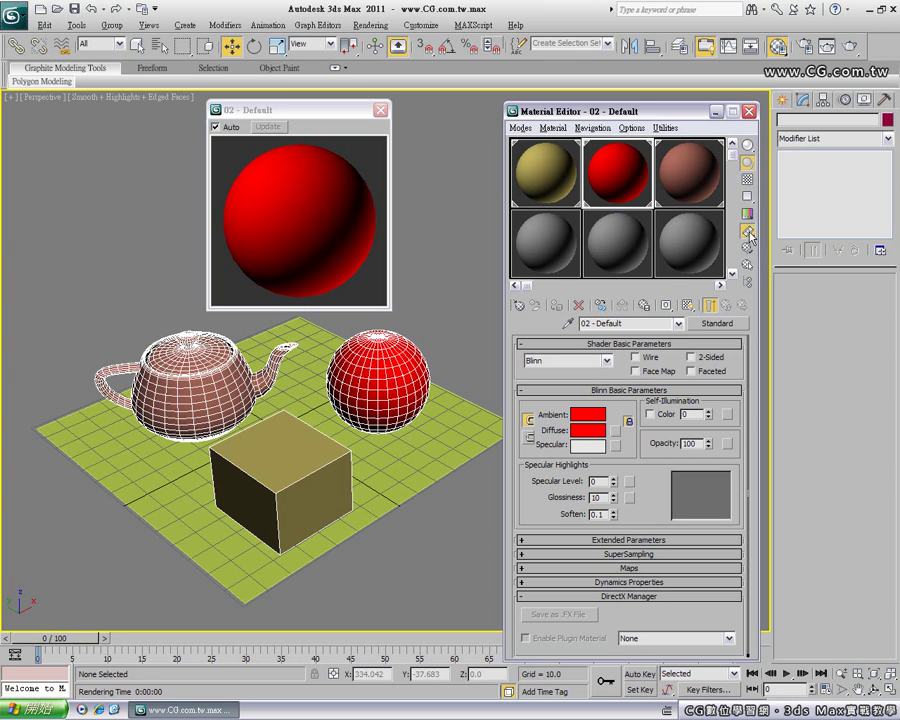
drag(749, 232, 755, 238)
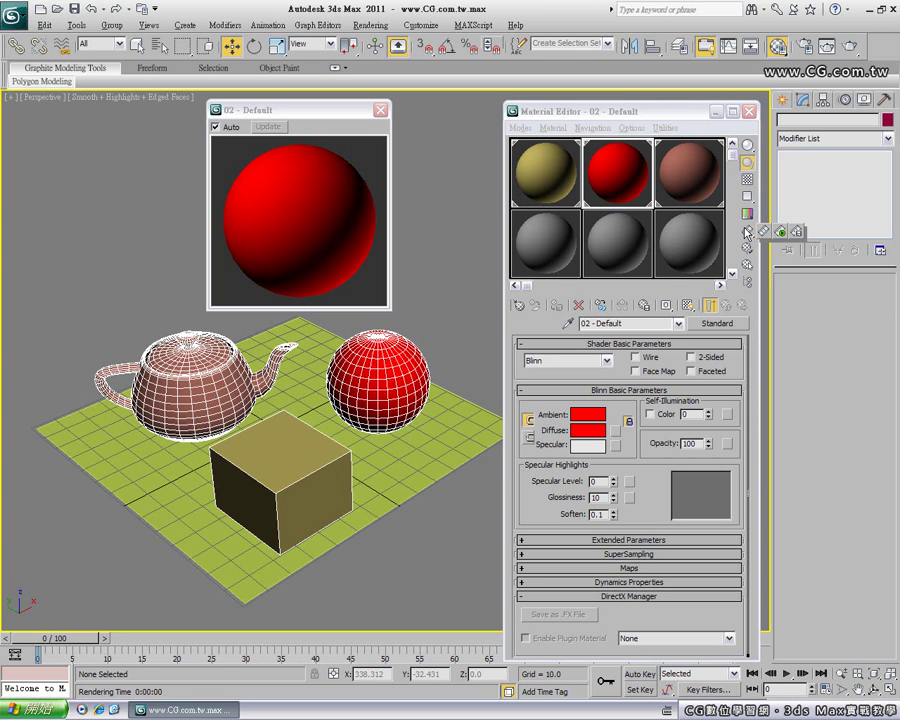
mouse_move(755, 238)
mouse_down()
mouse_move(797, 236)
mouse_move(752, 236)
mouse_move(750, 245)
mouse_up()
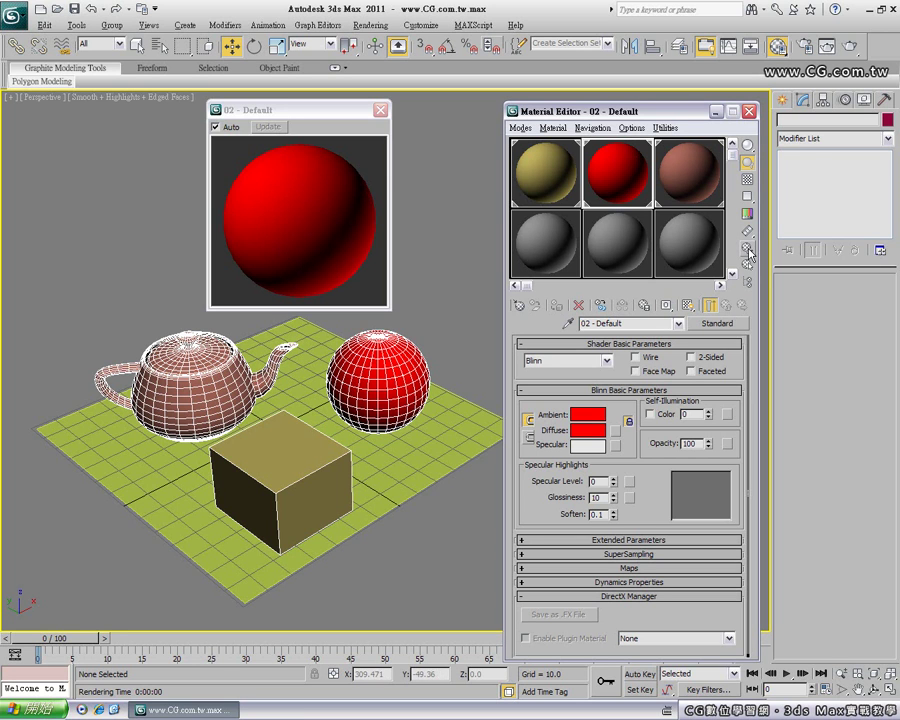
click(750, 252)
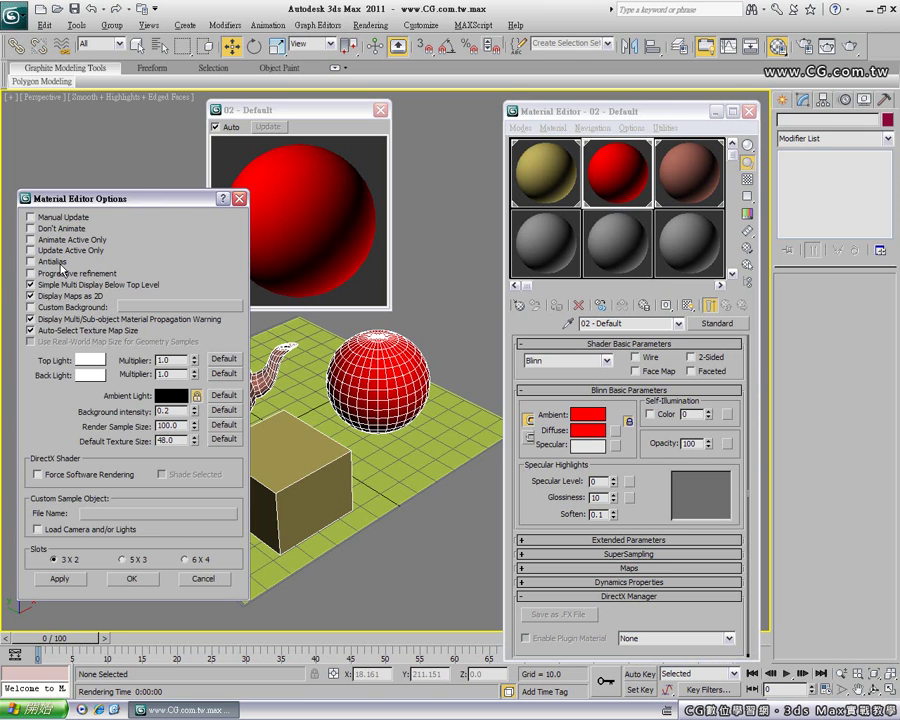
click(45, 220)
click(45, 229)
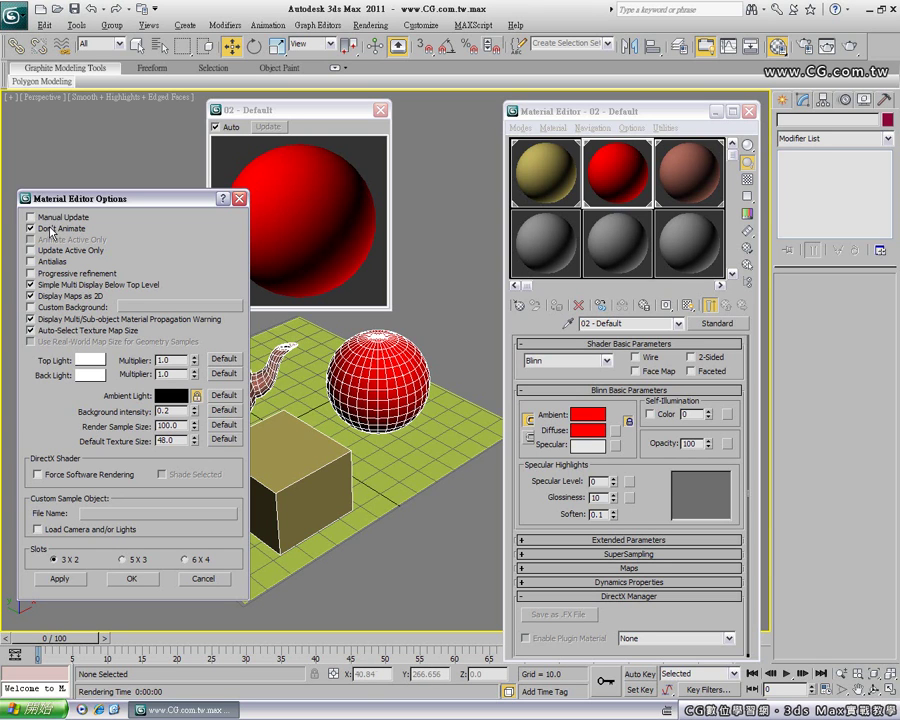
click(64, 229)
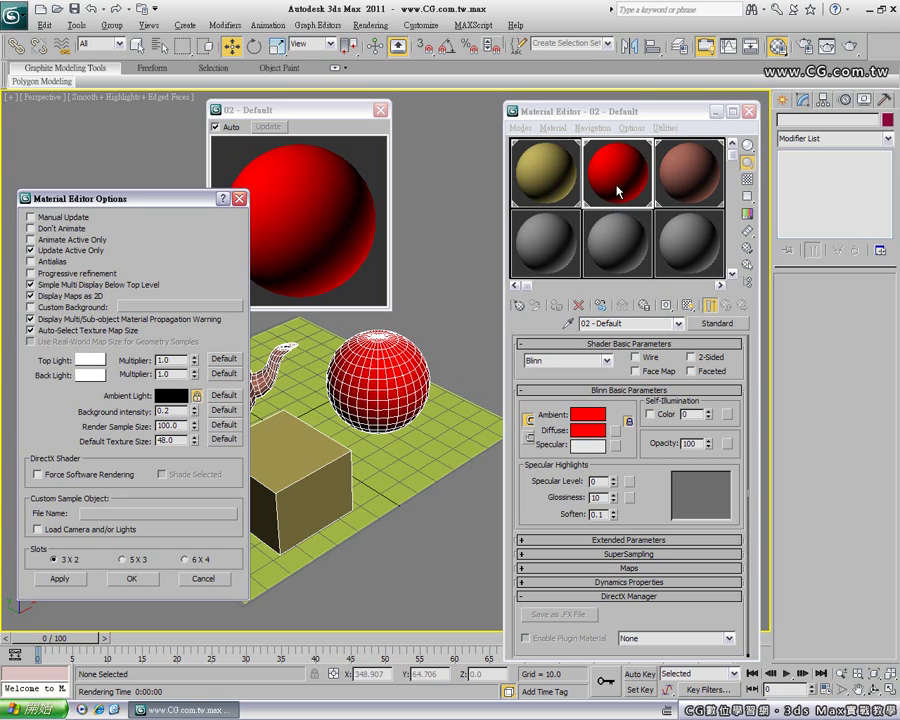
click(31, 250)
click(131, 578)
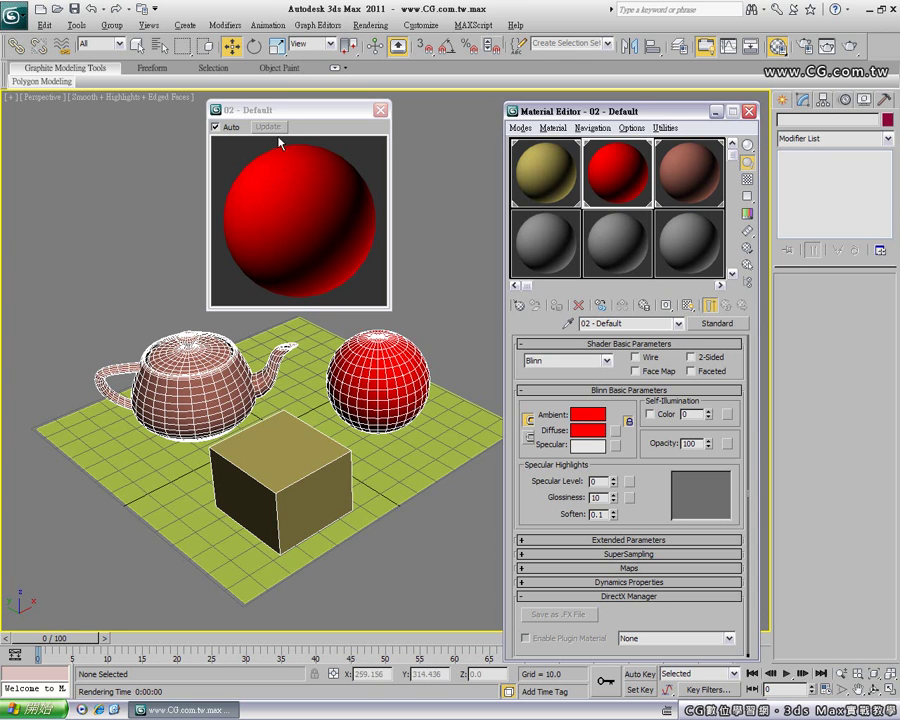
click(745, 252)
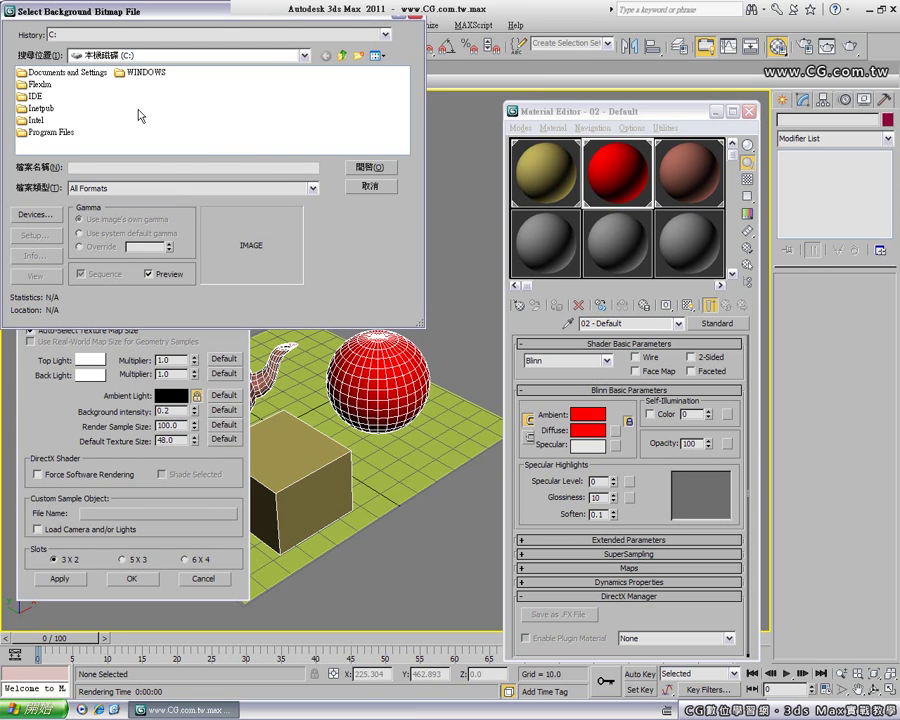
click(366, 186)
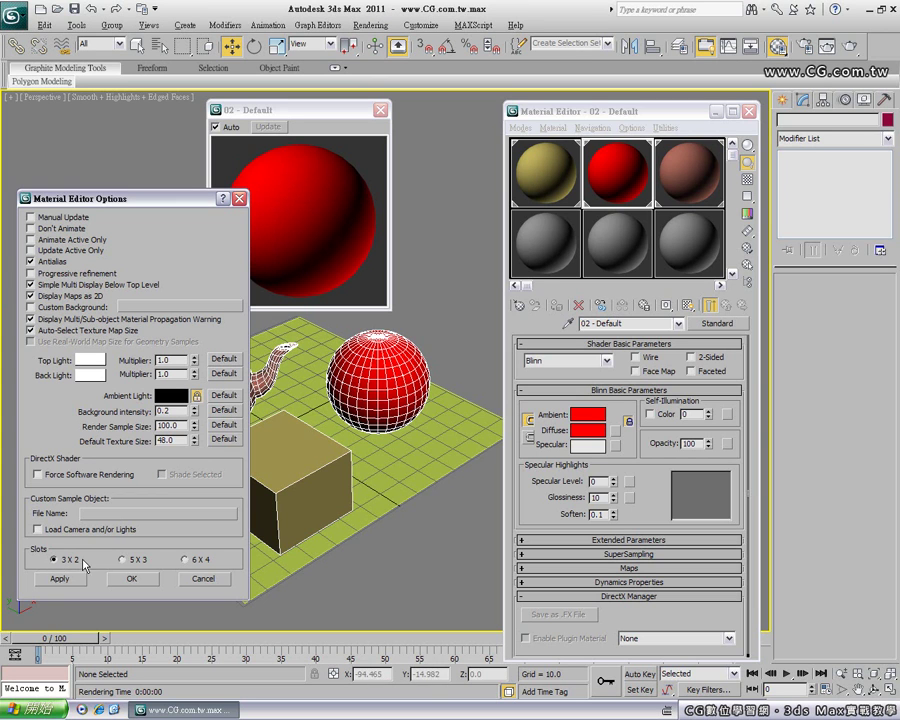
click(125, 558)
click(184, 559)
click(203, 578)
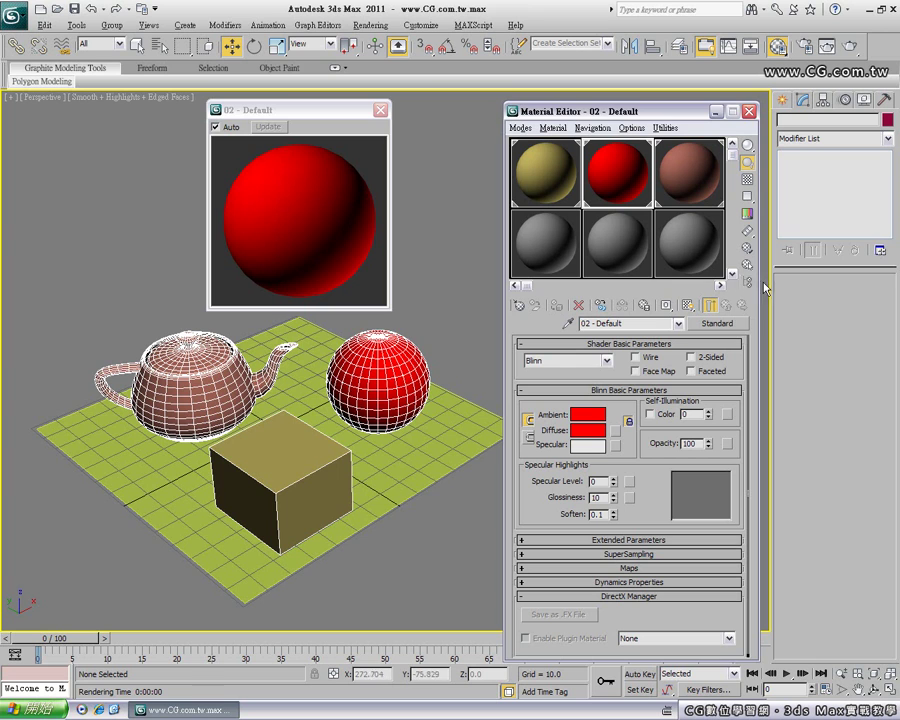
click(748, 282)
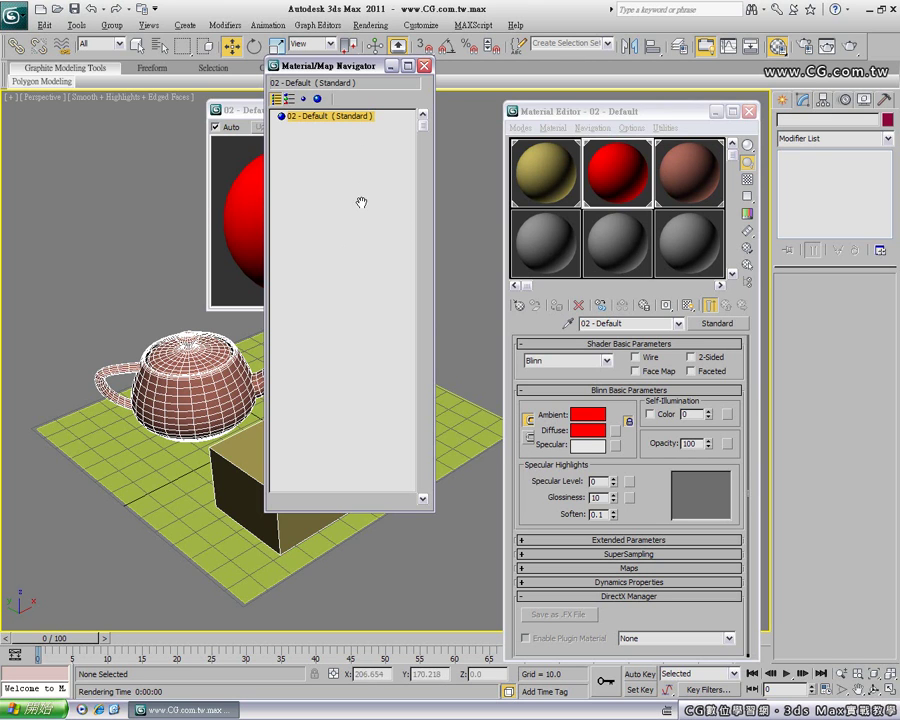
click(424, 65)
click(684, 123)
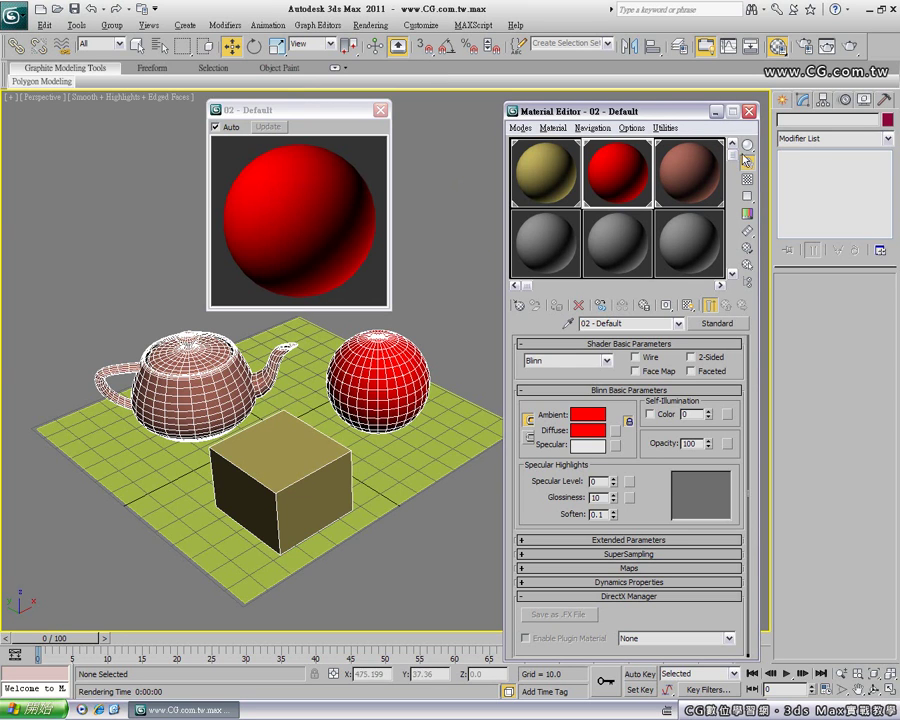